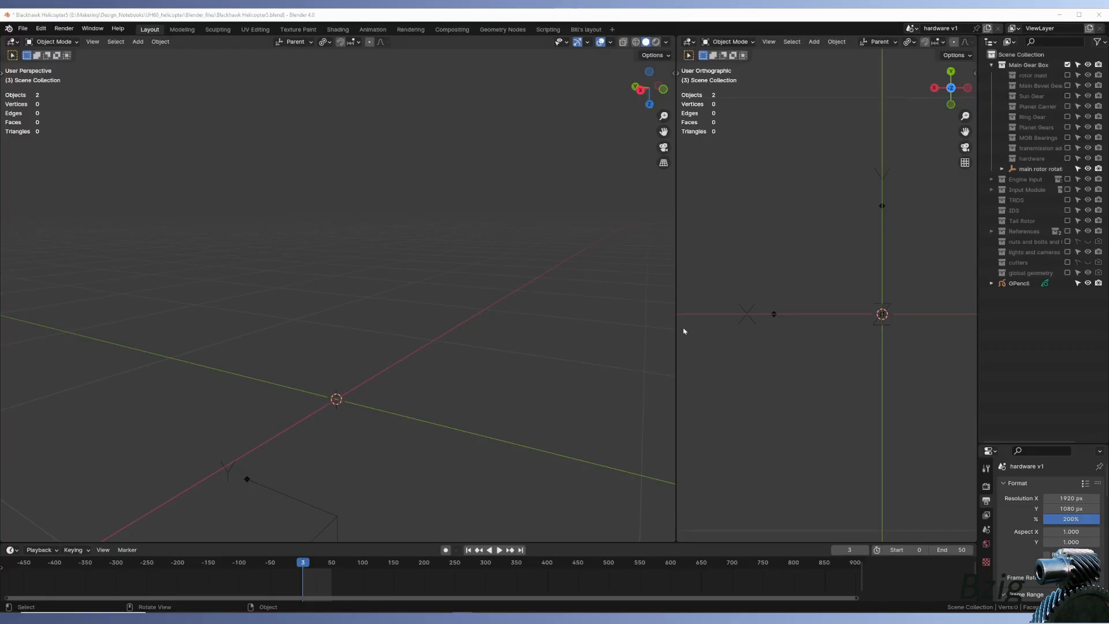
# Step: Tick the Main Gear Box child collections from rotor mast to Planet Gears visible in both views
pyautogui.moveTo(1068, 75); pyautogui.dragTo(1067, 204)
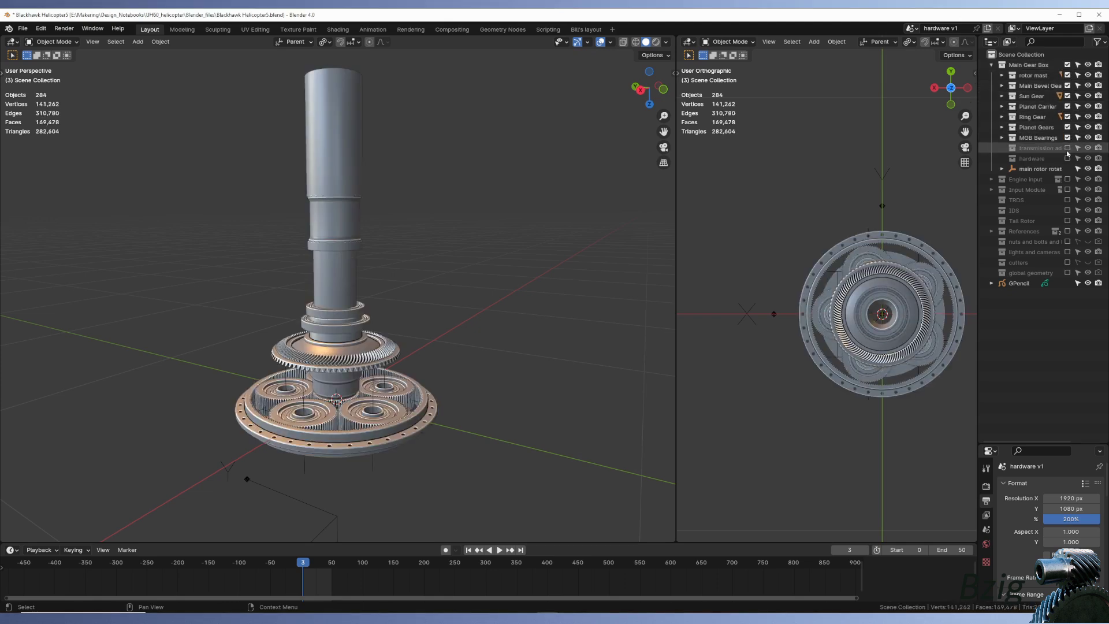
# Step: Show the TRDS collection and orbit in closer around the gearbox
pyautogui.click(1068, 200)
pyautogui.moveTo(532, 267); pyautogui.dragTo(520, 271, button='middle')
pyautogui.scroll(3, 531, 267)
# Step: Play the gearbox animation and advance it to around frame 185
pyautogui.click(392, 572)
pyautogui.press('space')
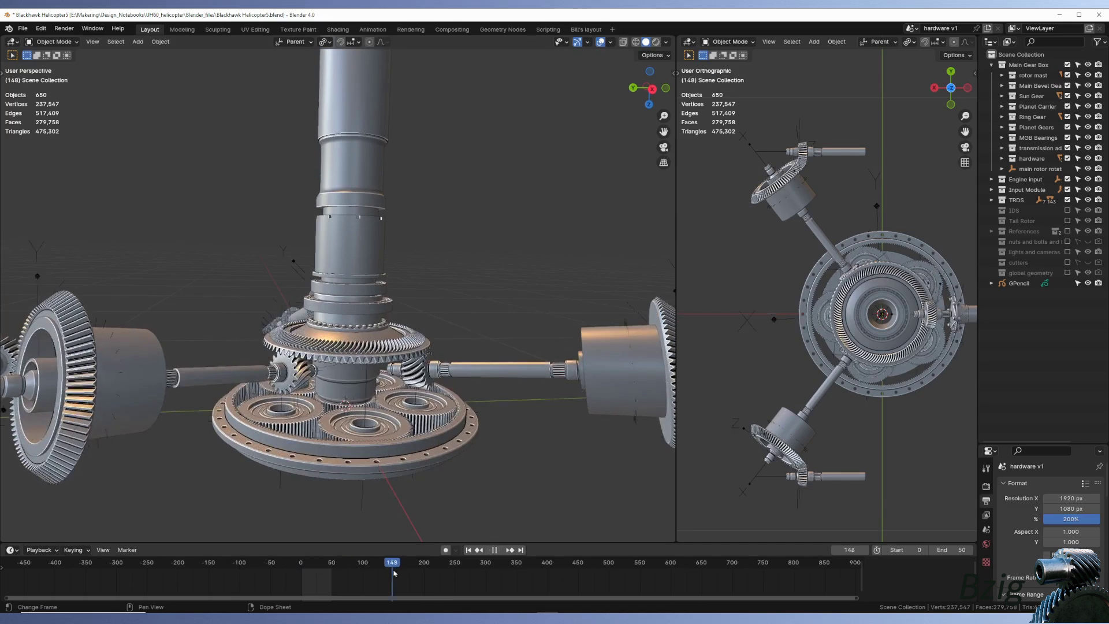
pyautogui.moveTo(395, 574); pyautogui.dragTo(415, 567)
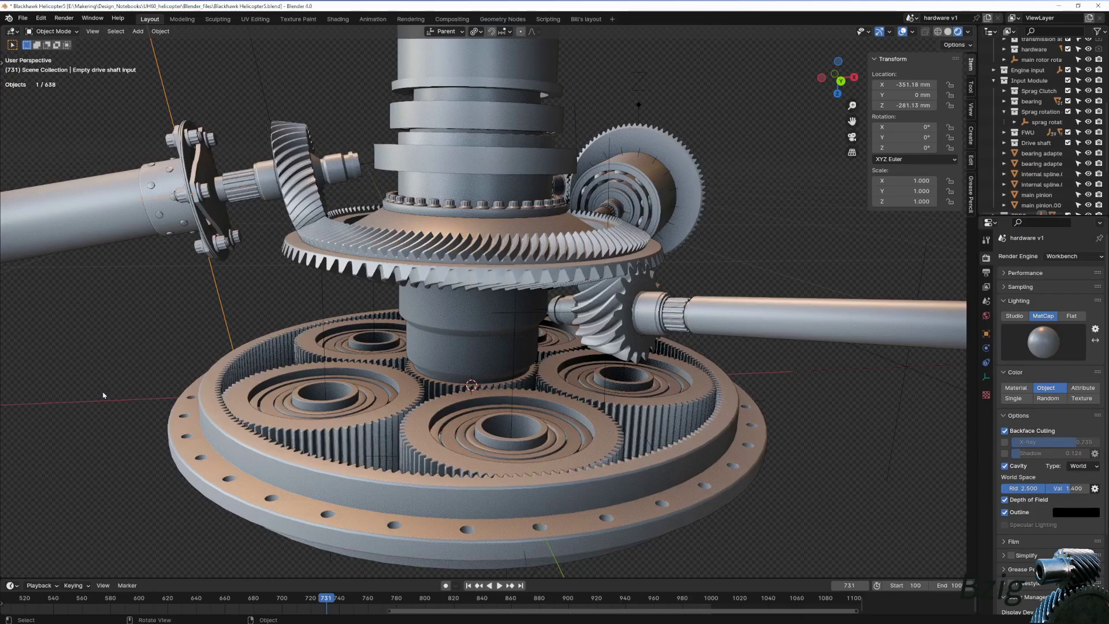
# Step: Stop playback and set the sprag rotation controller's X rotation back to 0°
pyautogui.click(612, 485)
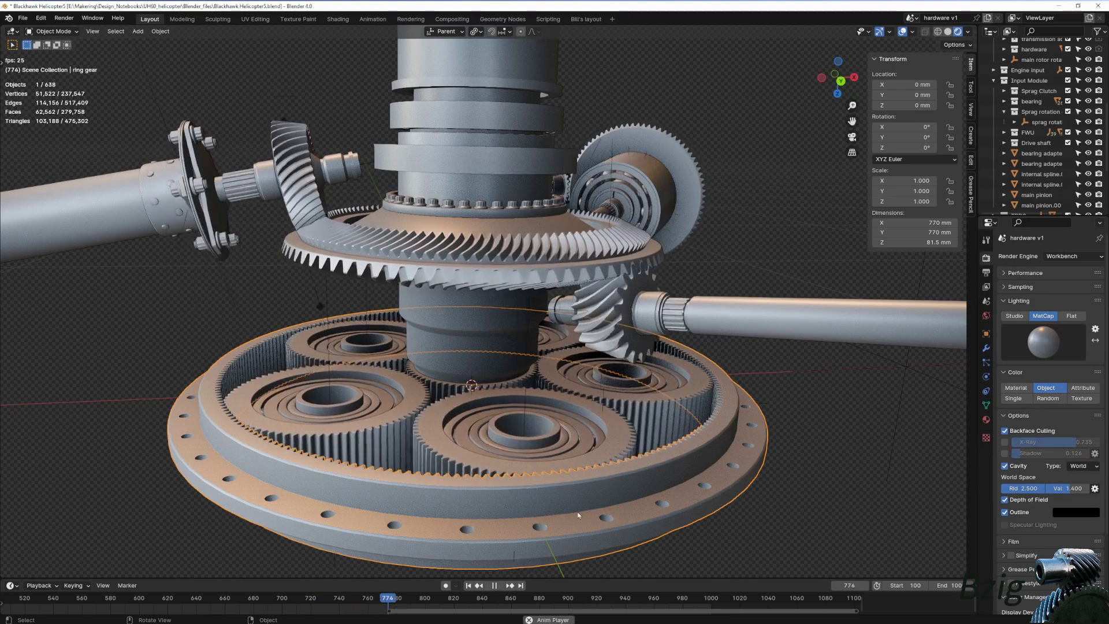
pyautogui.press('space')
pyautogui.scroll(-6, 578, 512)
pyautogui.moveTo(577, 512); pyautogui.dragTo(301, 403, button='middle')
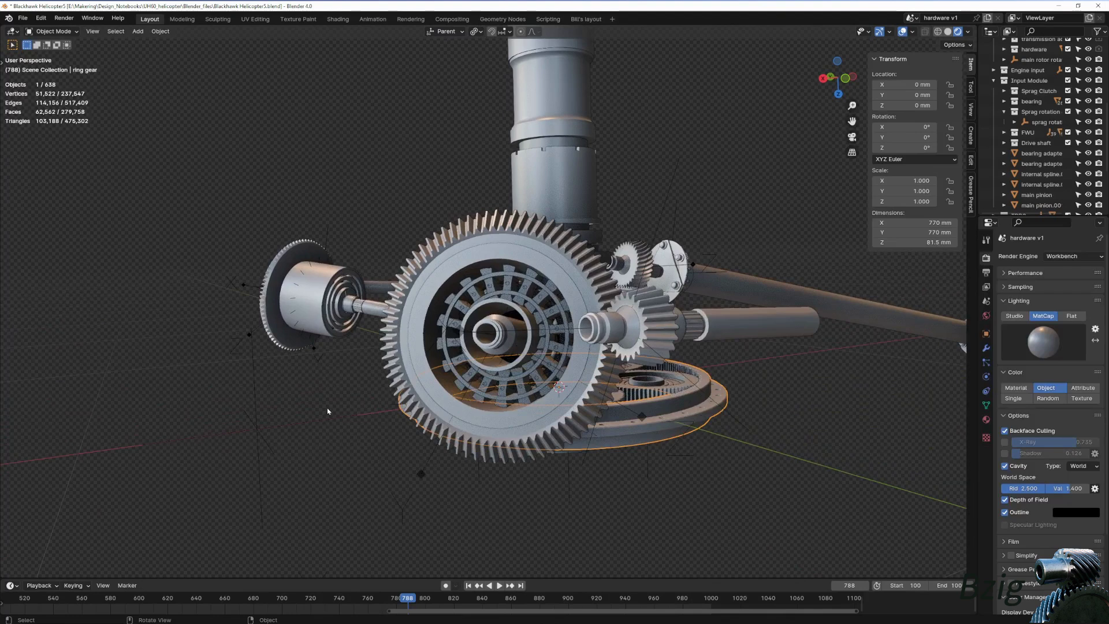
pyautogui.click(250, 420)
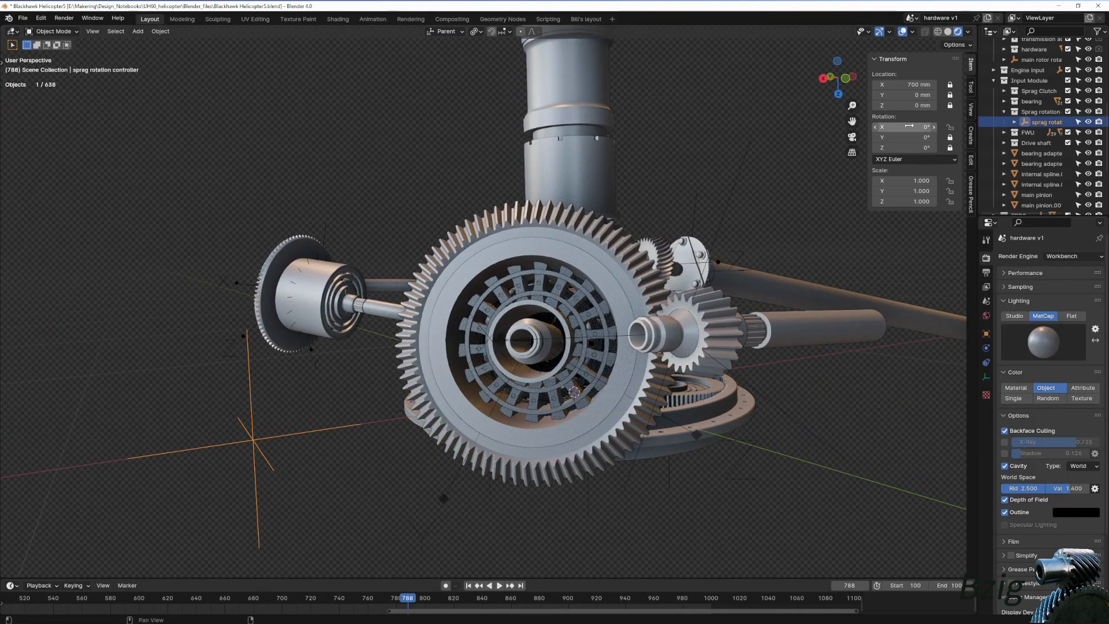
pyautogui.moveTo(909, 127); pyautogui.dragTo(901, 127)
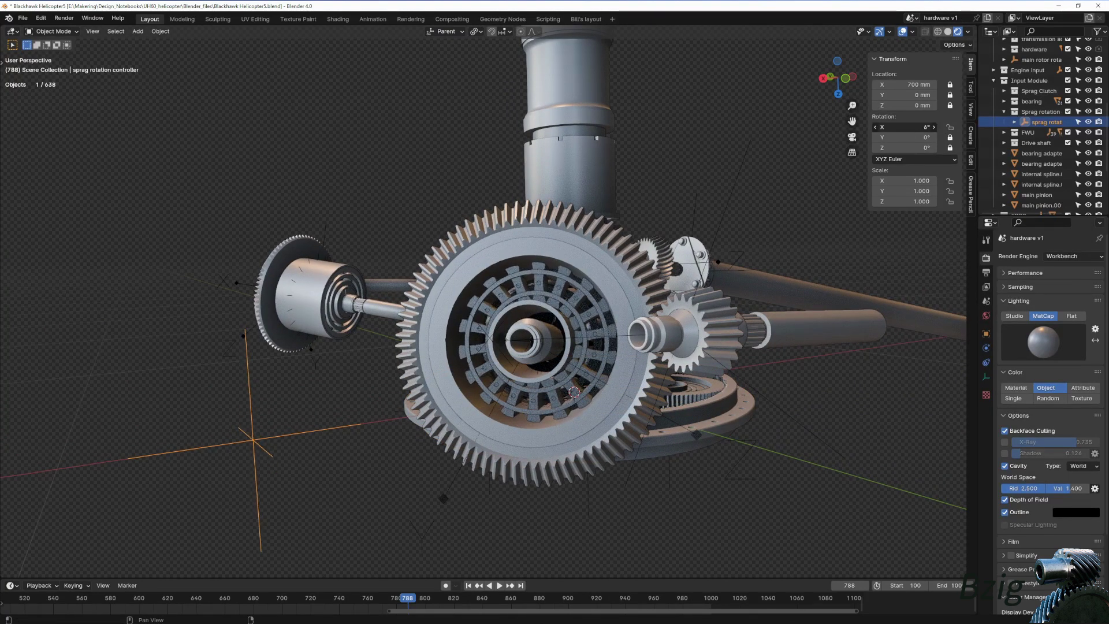
# Step: Replay the gearbox animation while orbiting and zooming to check the meshing gears, then stop it
pyautogui.press('space')
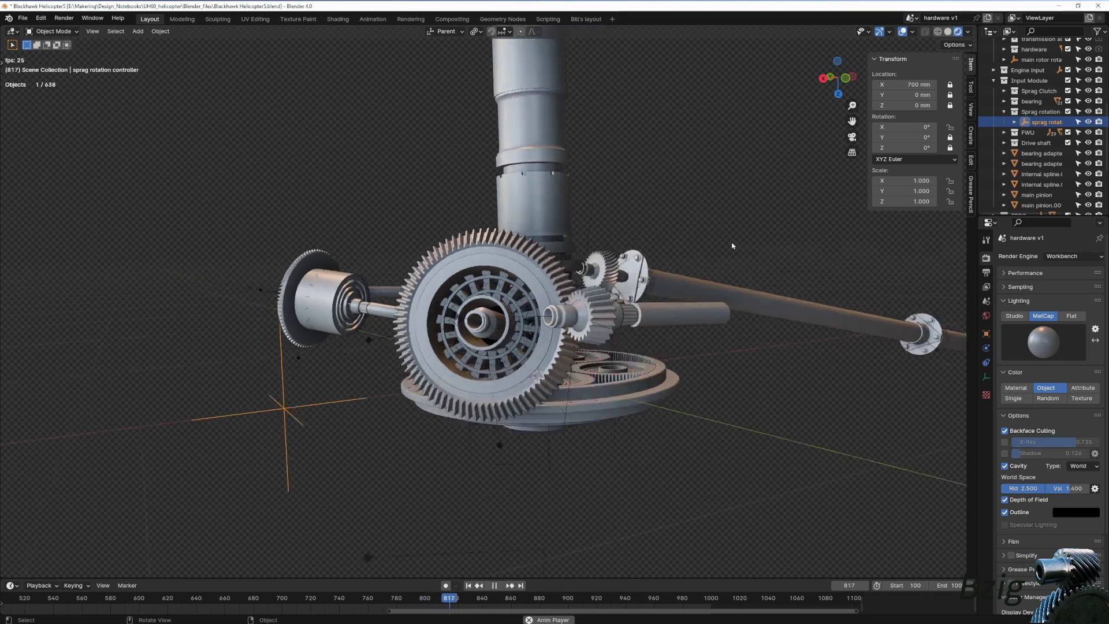
pyautogui.moveTo(838, 231); pyautogui.dragTo(727, 240, button='middle')
pyautogui.scroll(3, 726, 237)
pyautogui.scroll(3, 726, 237)
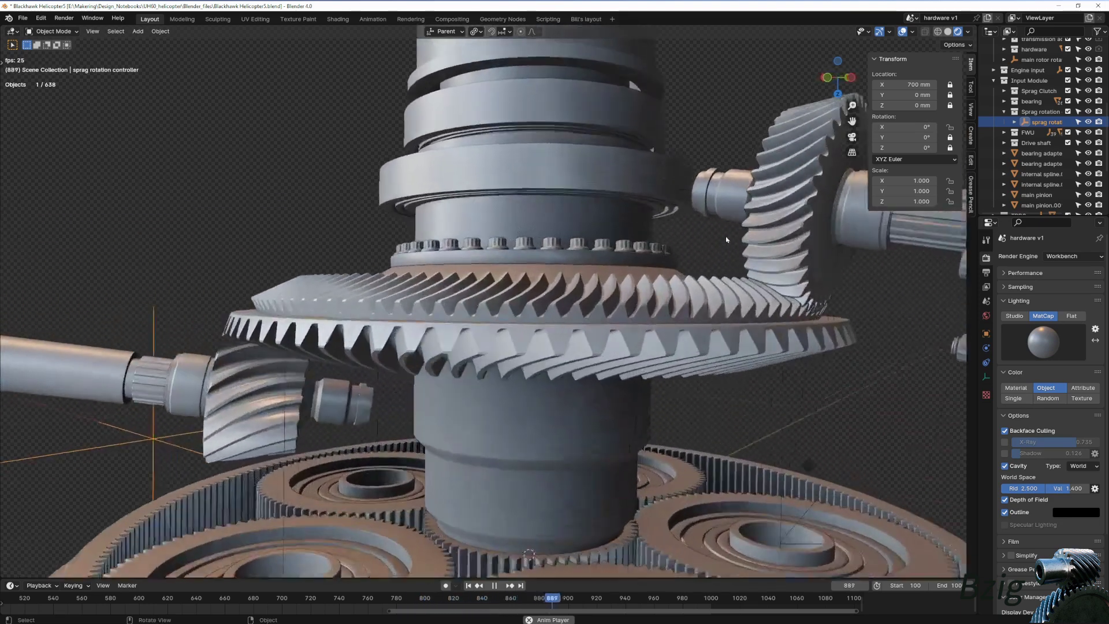
pyautogui.scroll(3, 726, 237)
pyautogui.scroll(2, 722, 228)
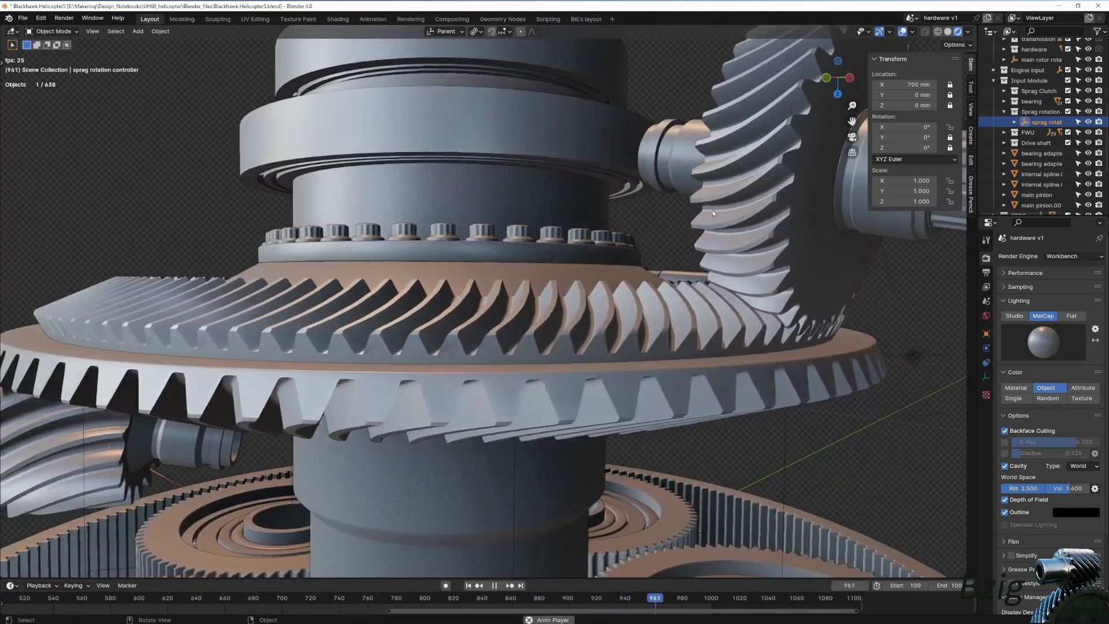
pyautogui.press('space')
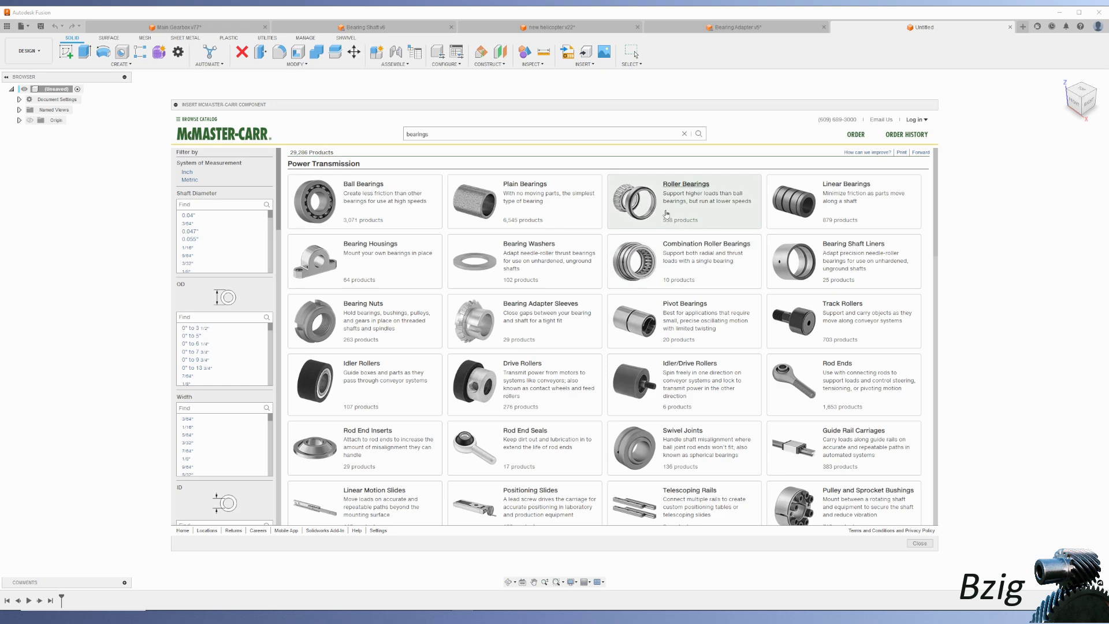
# Step: Insert a roller bearing from the catalog and roll the design history back to a feature
pyautogui.click(666, 214)
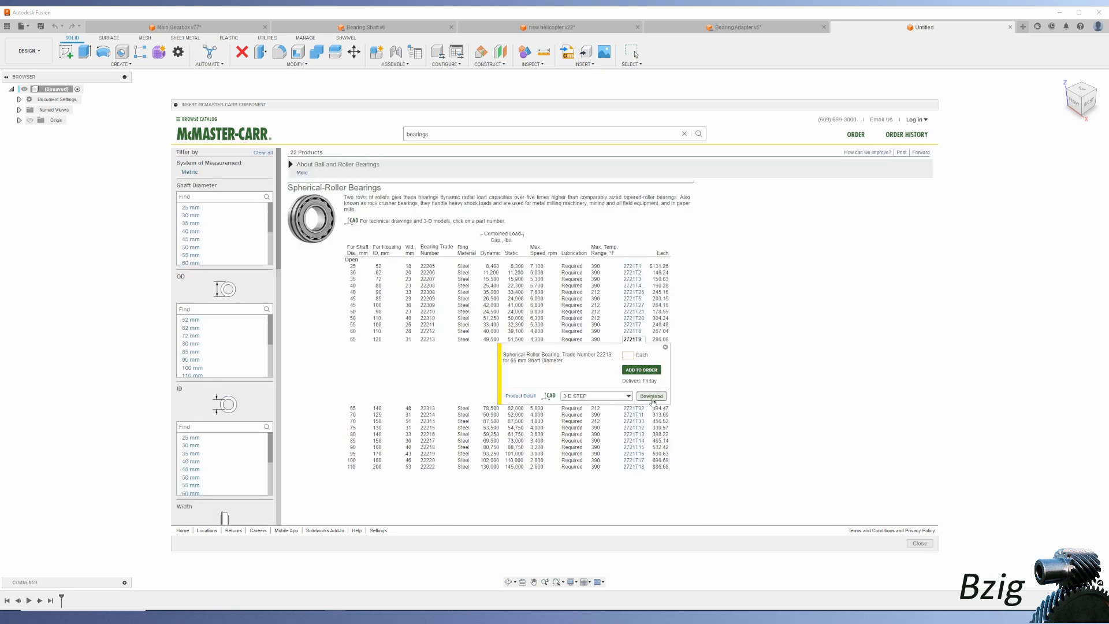
pyautogui.click(652, 396)
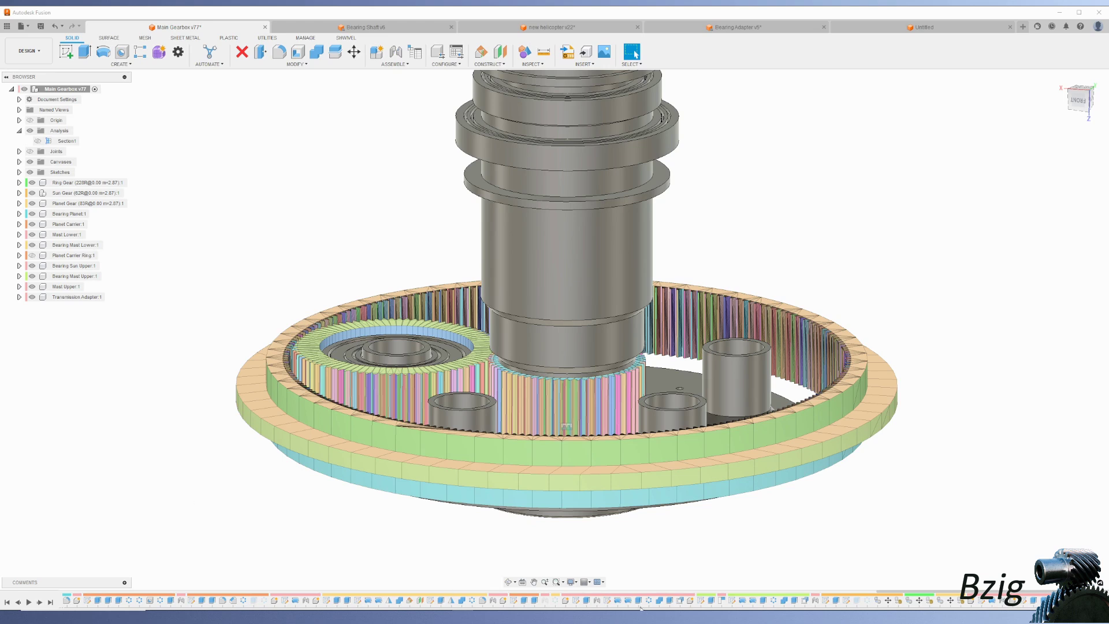
pyautogui.rightClick(639, 602)
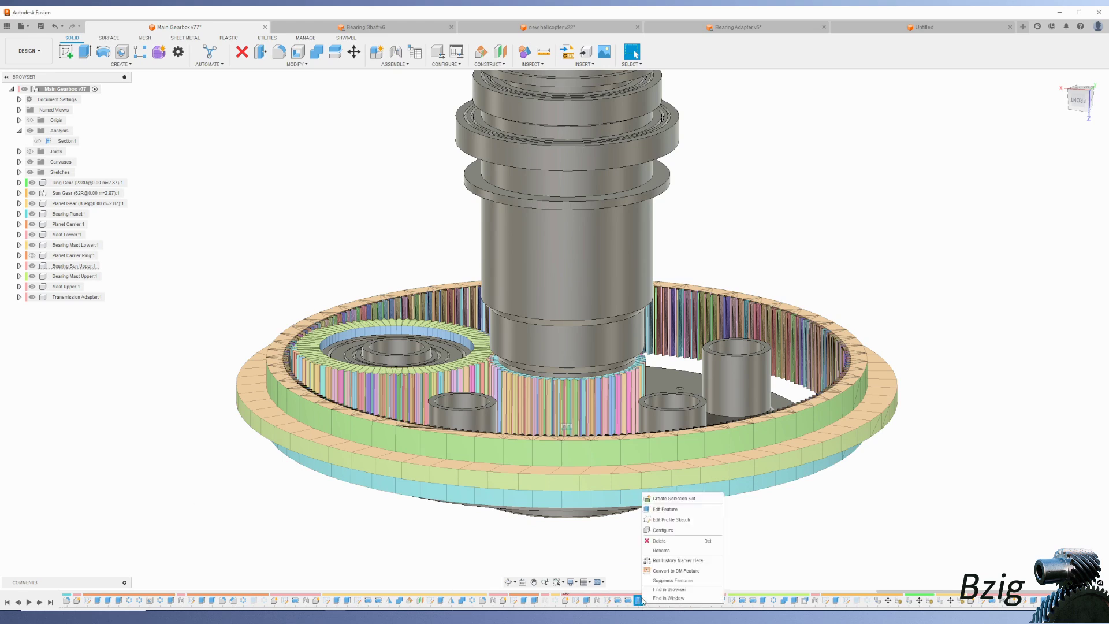
pyautogui.click(673, 560)
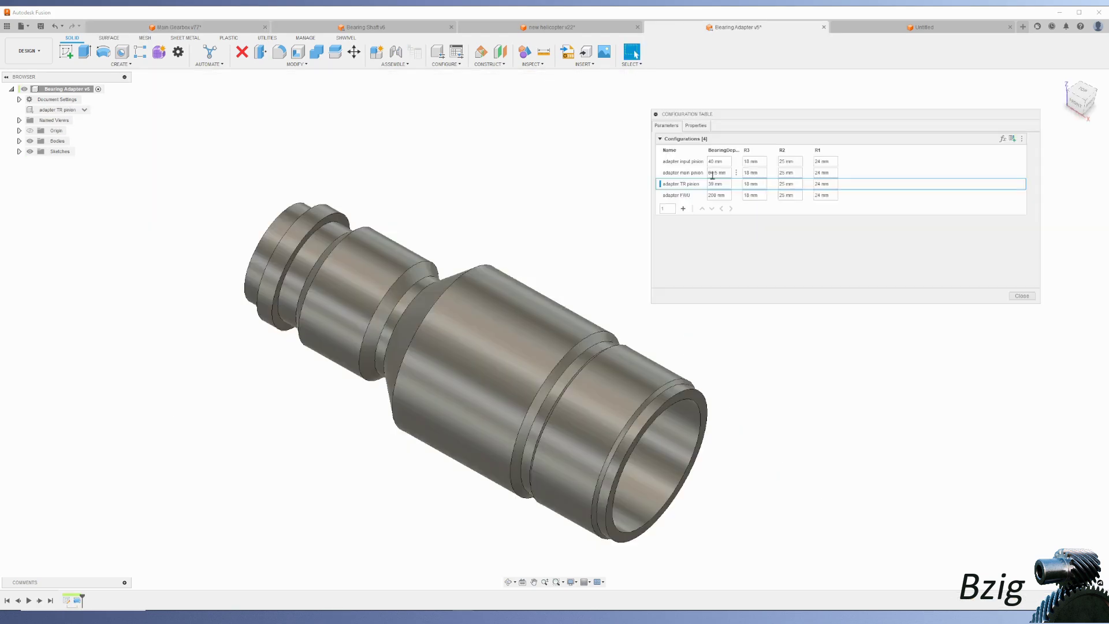
# Step: Cycle the Bearing Adapter through input, main and TR pinion configurations, leaving TR pinion active, then show Section1
pyautogui.click(685, 162)
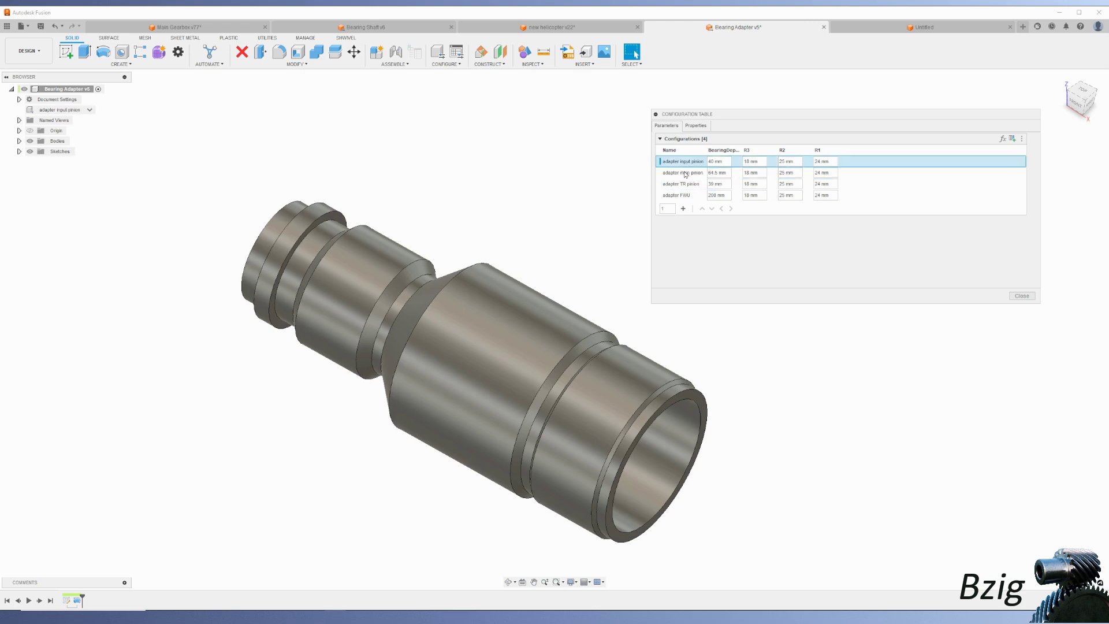
pyautogui.click(685, 174)
pyautogui.click(682, 184)
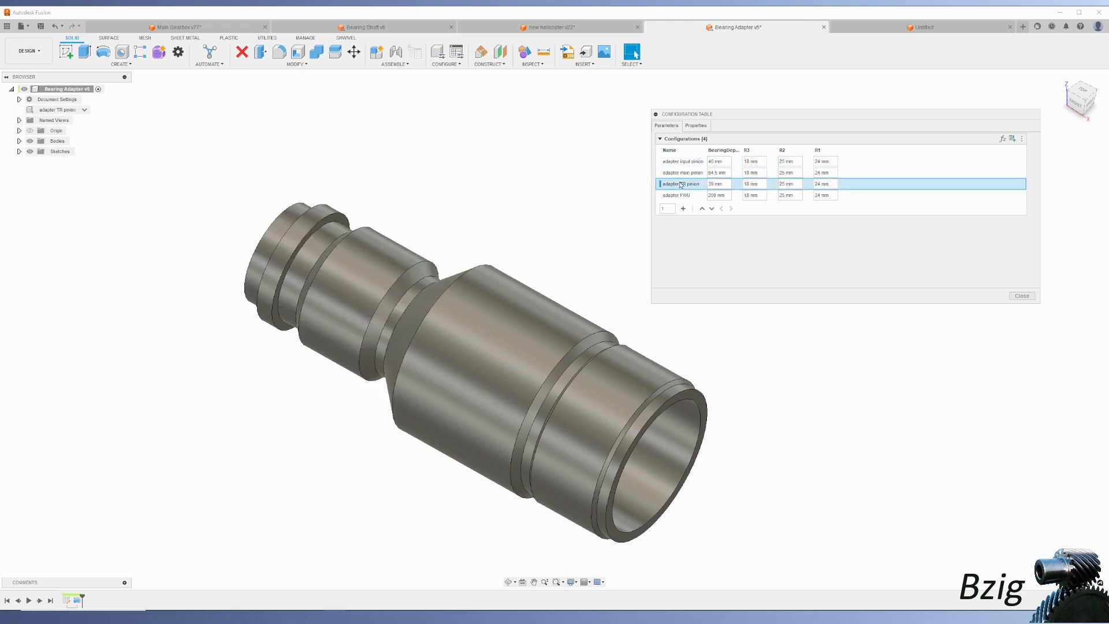
pyautogui.click(1022, 296)
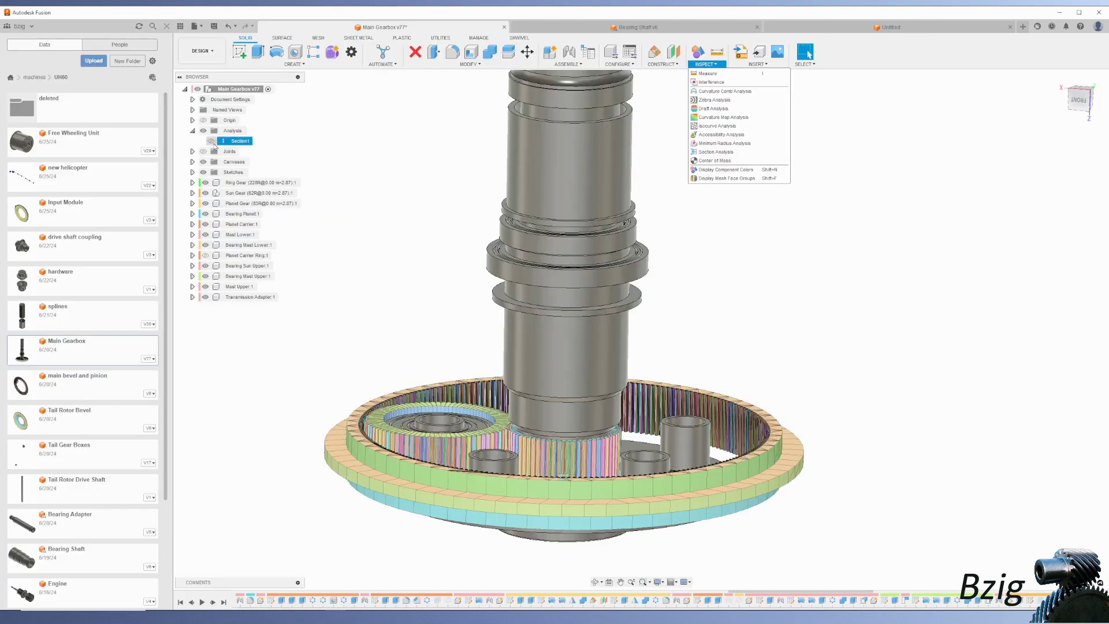
pyautogui.click(211, 141)
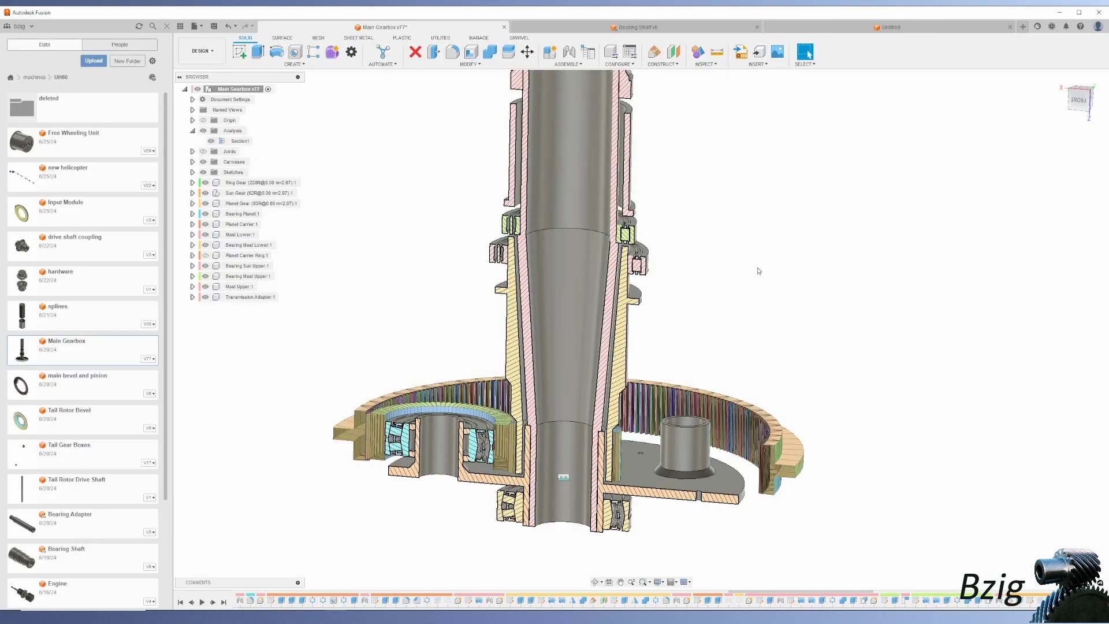
# Step: Joint the Outer Race to the design-reference component at -90 degrees
pyautogui.keyDown('shift'); pyautogui.moveTo(674, 255); pyautogui.dragTo(695, 260, button='middle'); pyautogui.keyUp('shift')
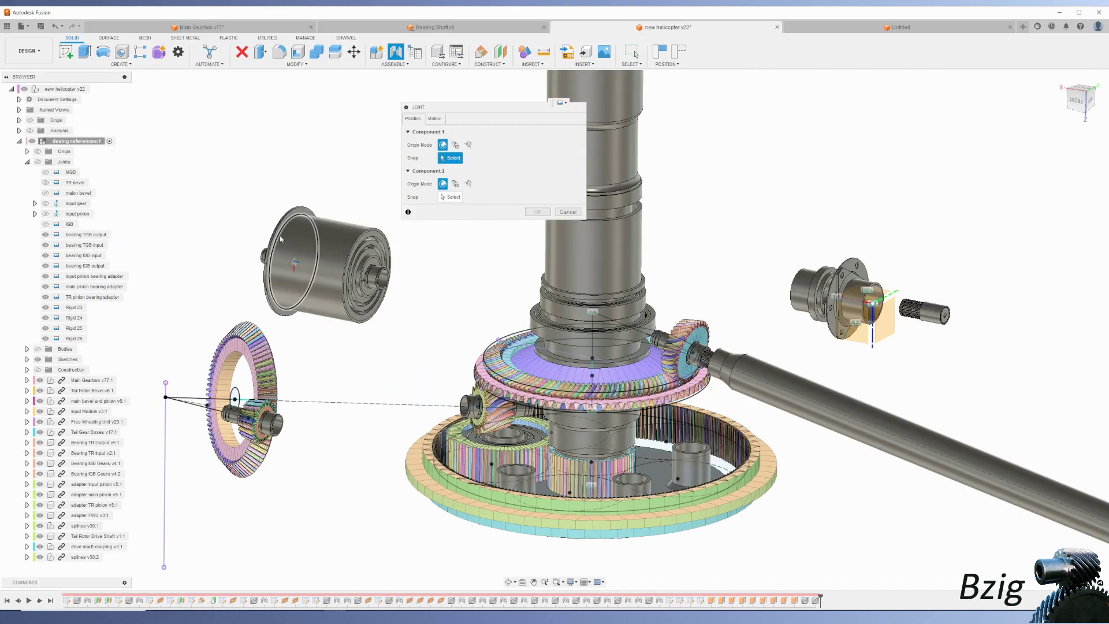
pyautogui.click(294, 264)
pyautogui.click(241, 393)
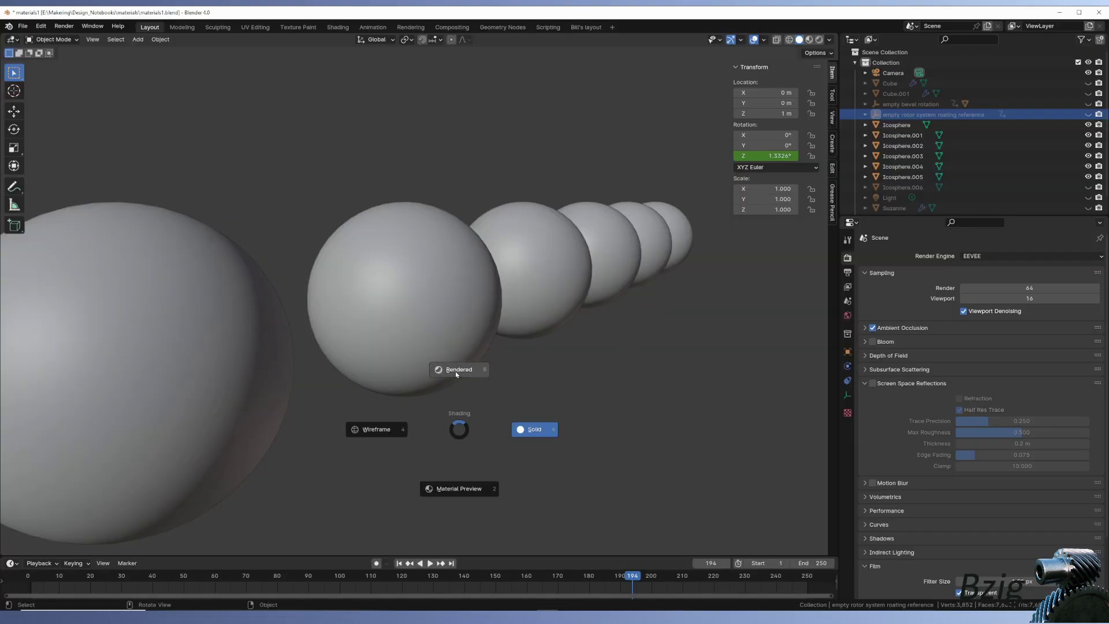
# Step: In rendered shading, build a stepped row of linked TR input pinion copies using Alt+D and Shift+R
pyautogui.click(457, 369)
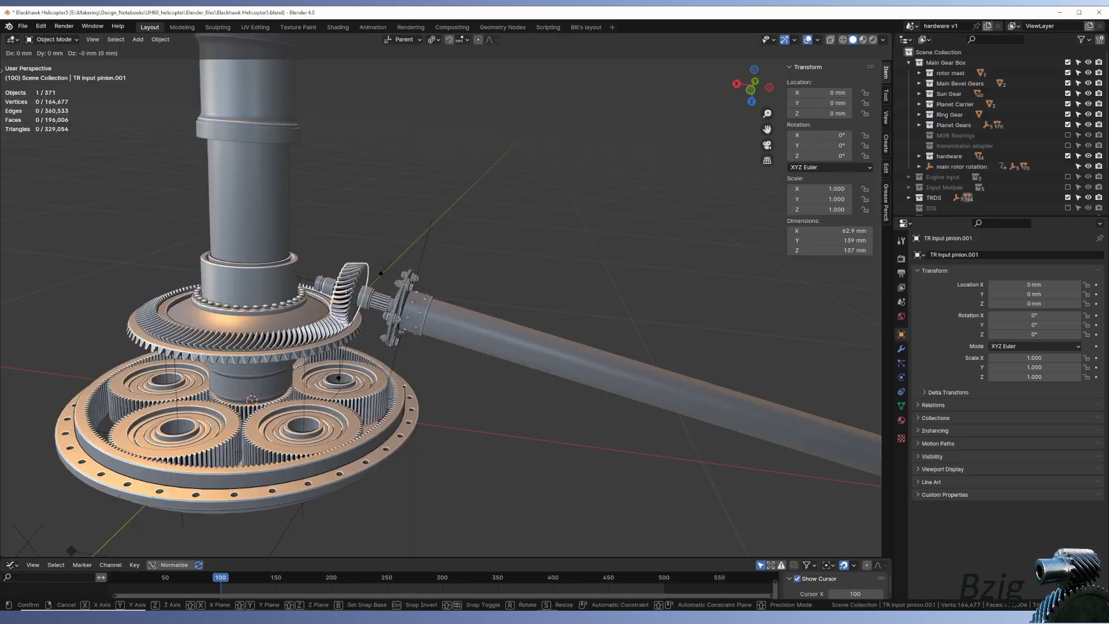
pyautogui.hotkey('alt', 'd')
pyautogui.click(477, 237)
pyautogui.press('g')
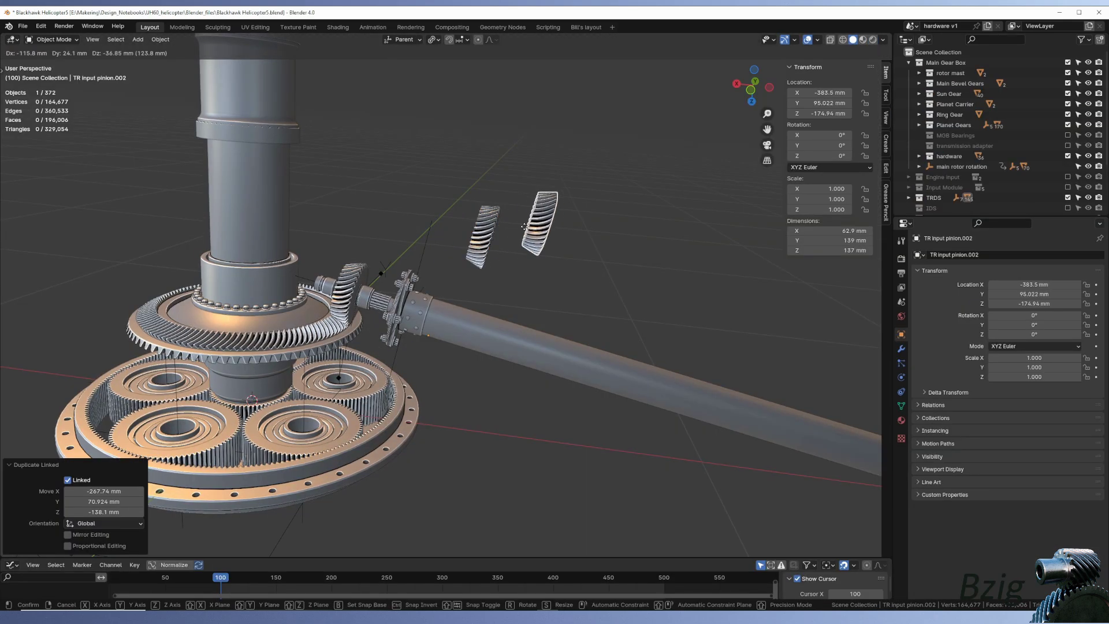
pyautogui.click(521, 230)
pyautogui.hotkey('shift', 'r')
pyautogui.hotkey('shift', 'r')
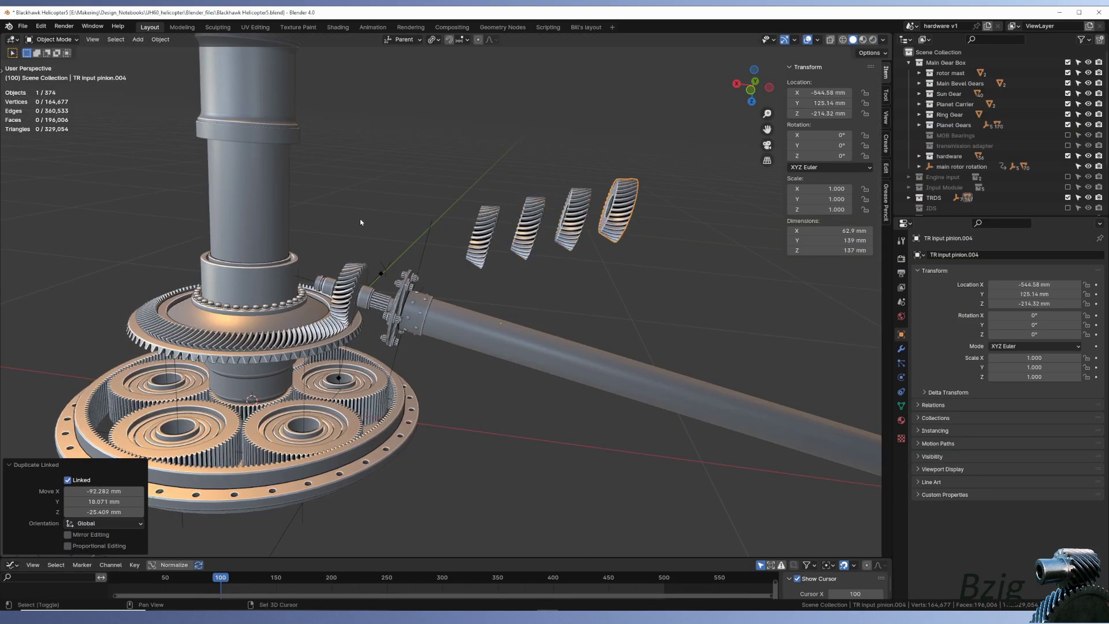
pyautogui.hotkey('shift', 'r')
pyautogui.hotkey('shift', 'r')
pyautogui.hotkey('shift', 'r')
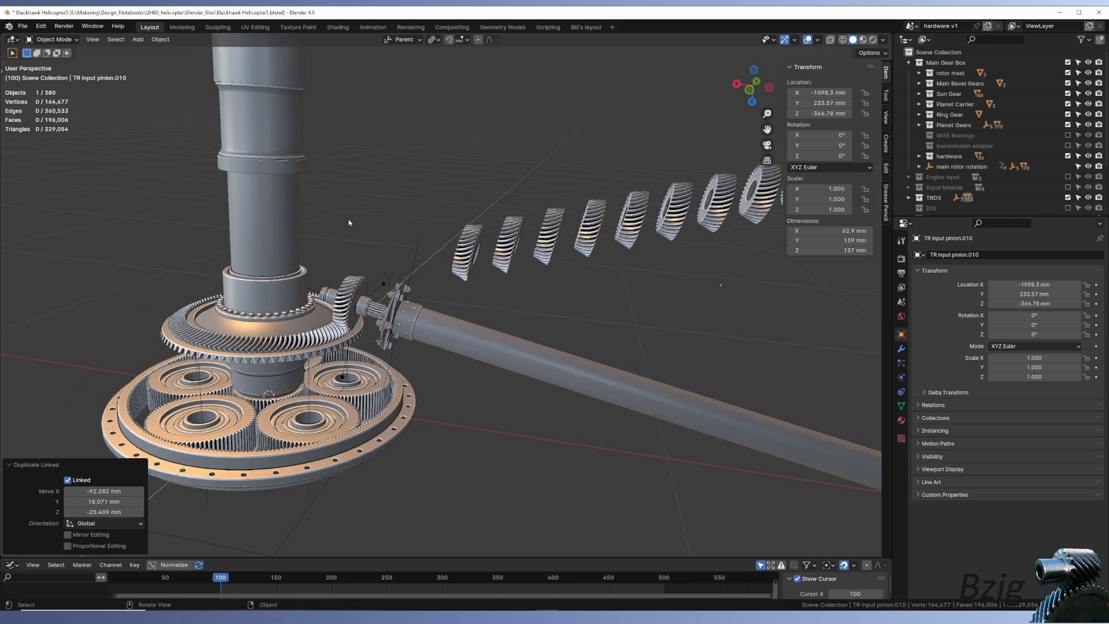
pyautogui.moveTo(355, 221); pyautogui.dragTo(347, 222, button='middle')
# Step: Scrub the gear motion and inspect the planet rotation driver expression tied to main rotor rotation
pyautogui.click(362, 214)
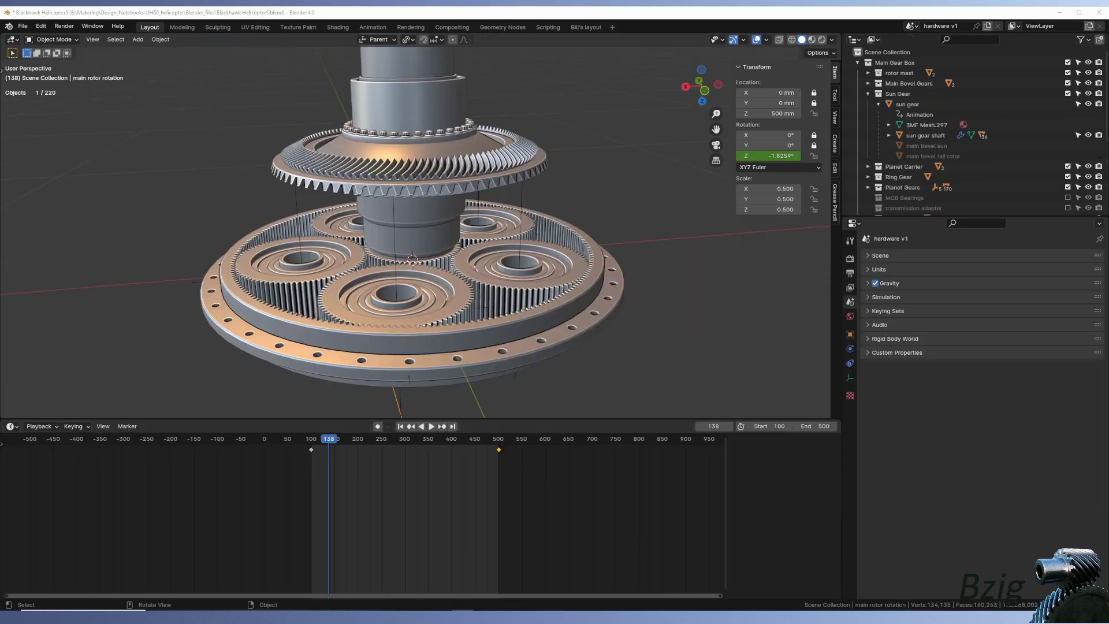
pyautogui.moveTo(331, 439); pyautogui.dragTo(417, 439)
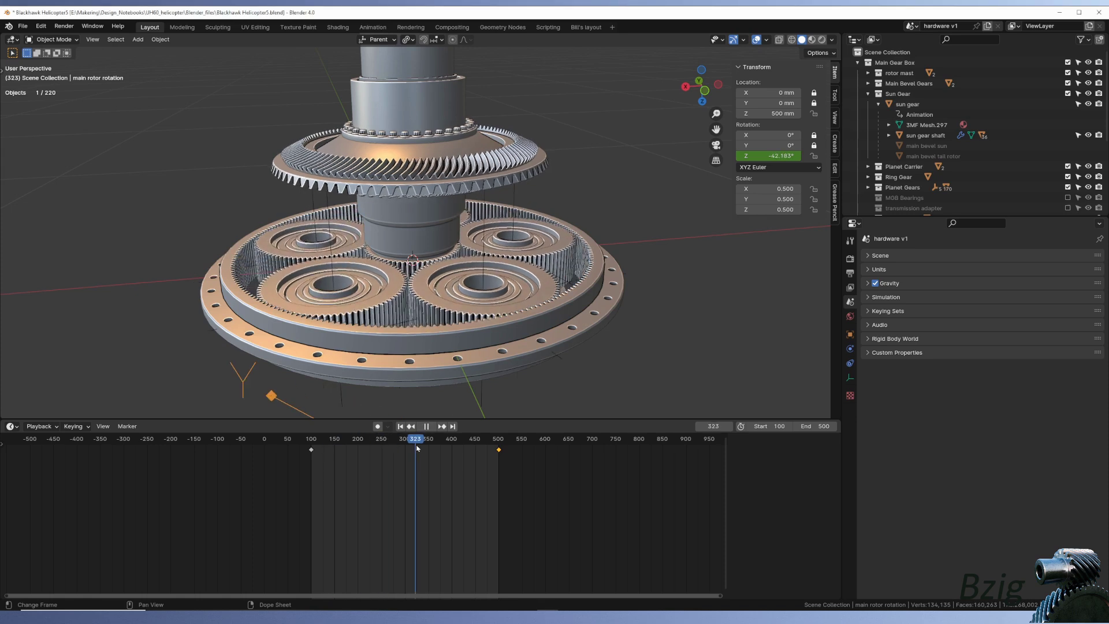
pyautogui.hotkey('ctrl', 'Tab')
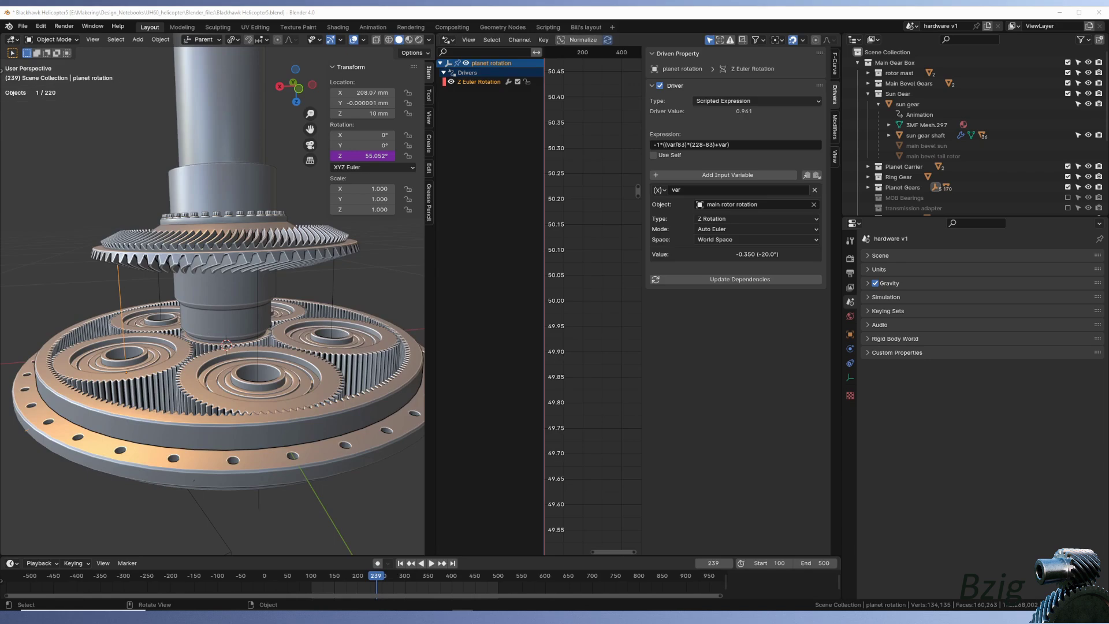
pyautogui.moveTo(375, 576); pyautogui.dragTo(420, 576)
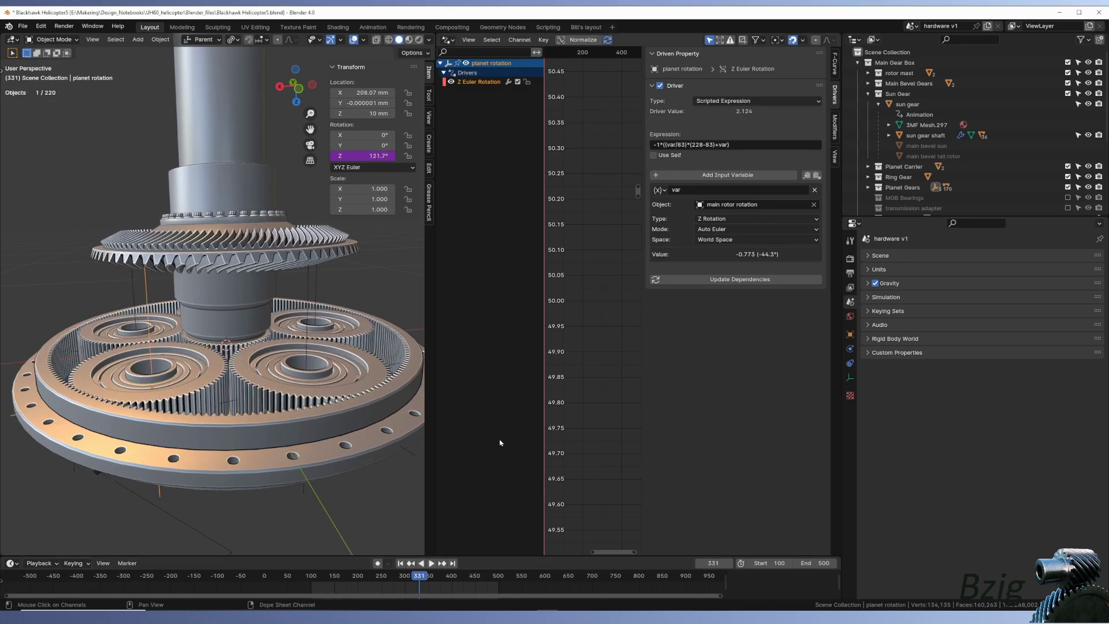
pyautogui.click(707, 143)
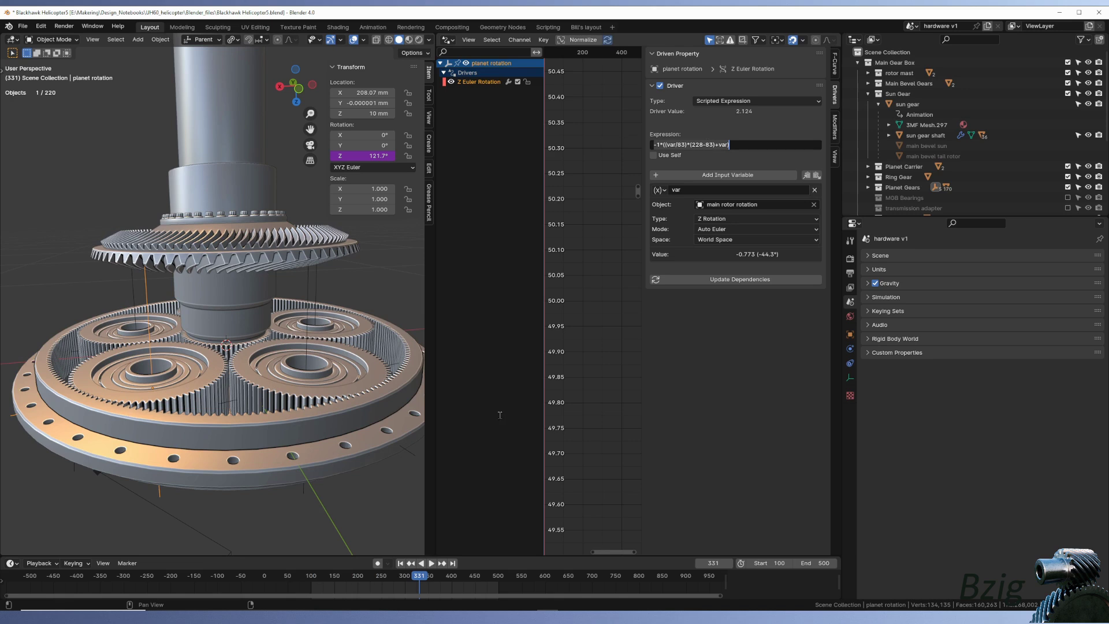
pyautogui.moveTo(420, 576); pyautogui.dragTo(446, 576)
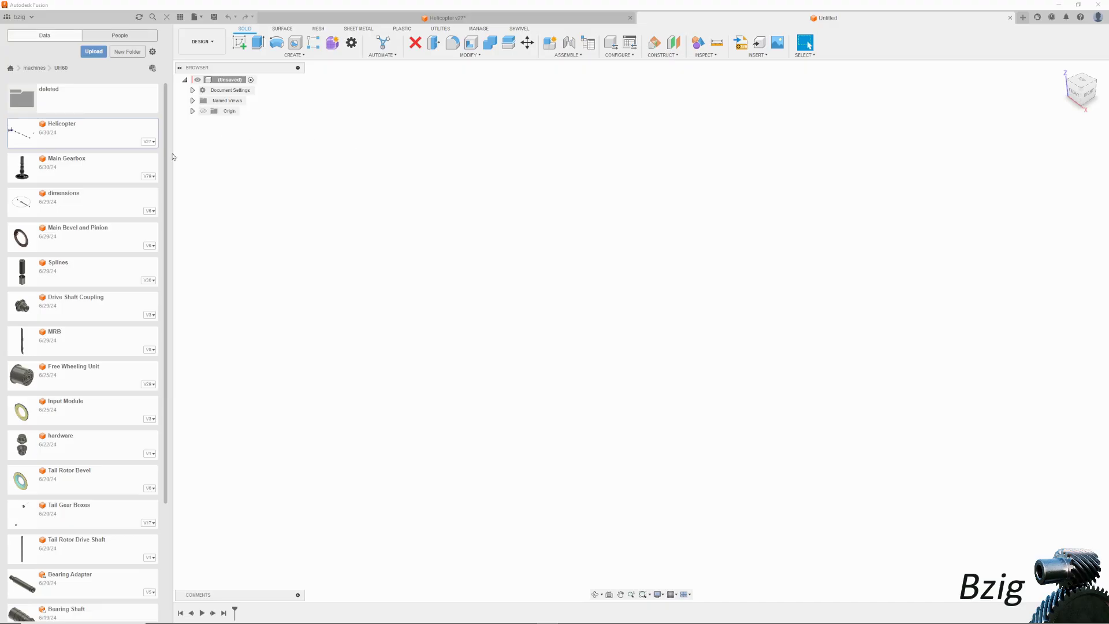
# Step: Bring up the Helicopter v27 assembly and frame its rotor layout sketches and linked components
pyautogui.scroll(-3, 86, 202)
pyautogui.scroll(-2, 86, 204)
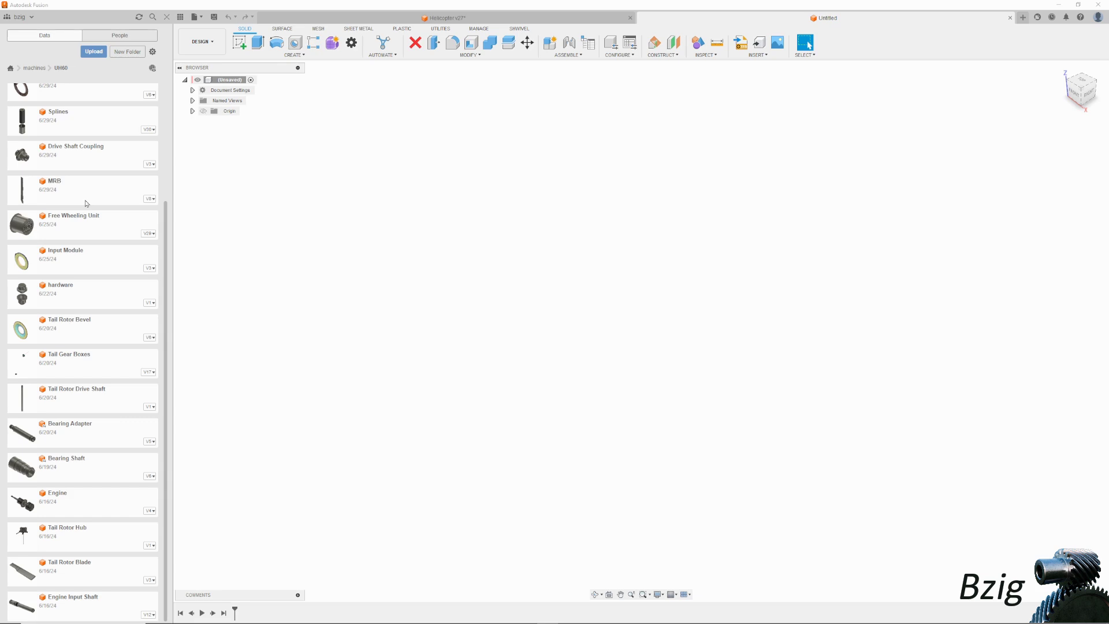
pyautogui.scroll(5, 86, 203)
pyautogui.click(397, 19)
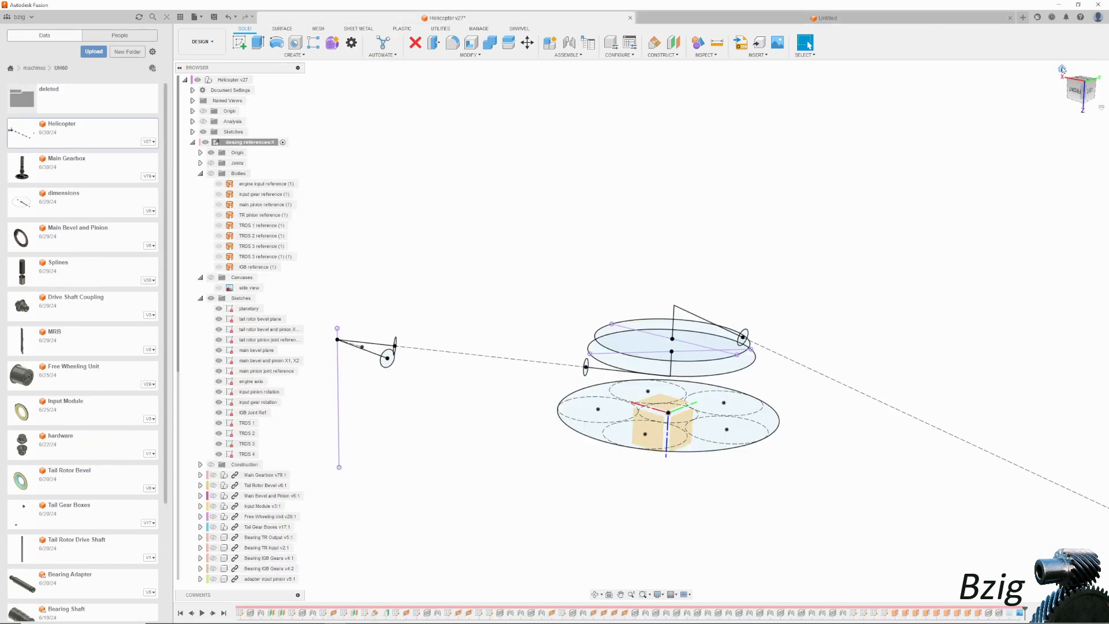
pyautogui.keyDown('shift'); pyautogui.moveTo(572, 196); pyautogui.dragTo(568, 176, button='middle'); pyautogui.keyUp('shift')
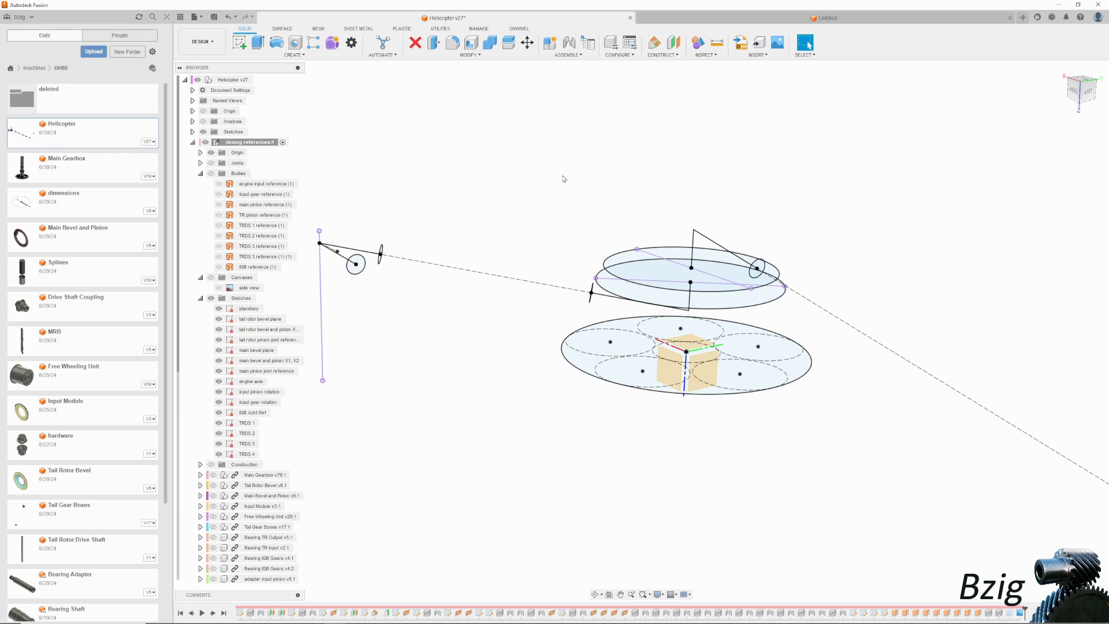
pyautogui.scroll(-3, 256, 410)
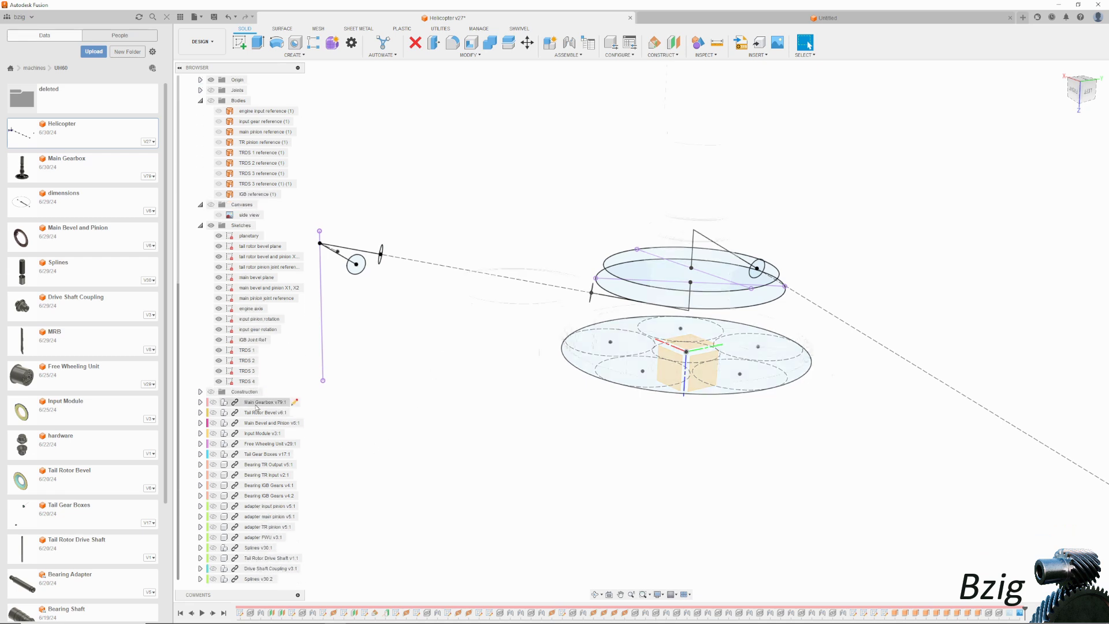
pyautogui.scroll(-5, 350, 378)
pyautogui.scroll(-3, 341, 380)
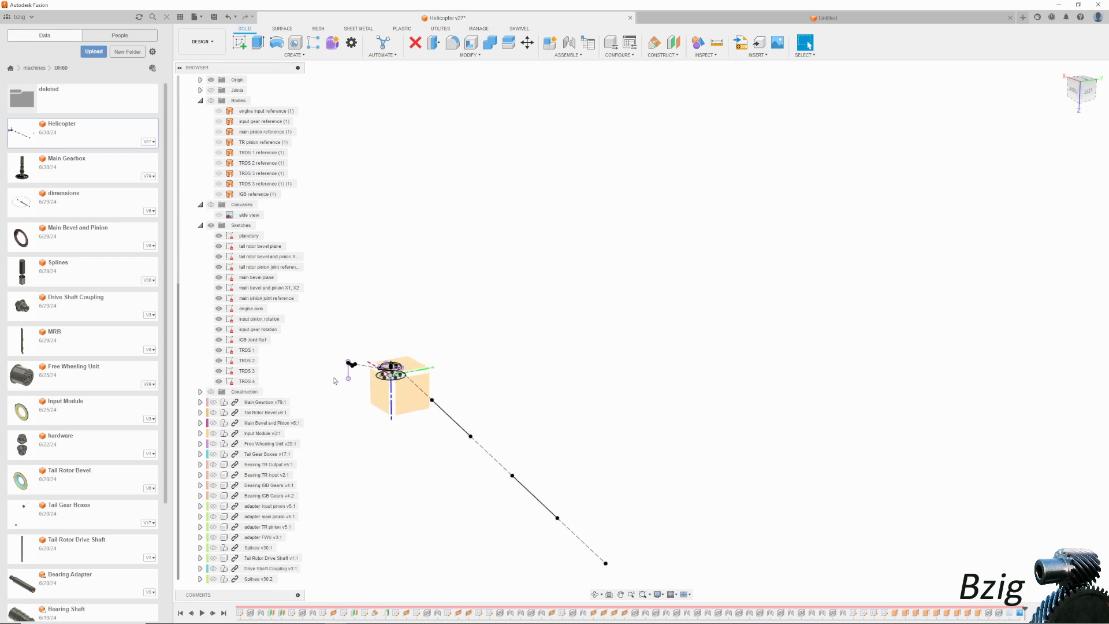
pyautogui.click(1056, 82)
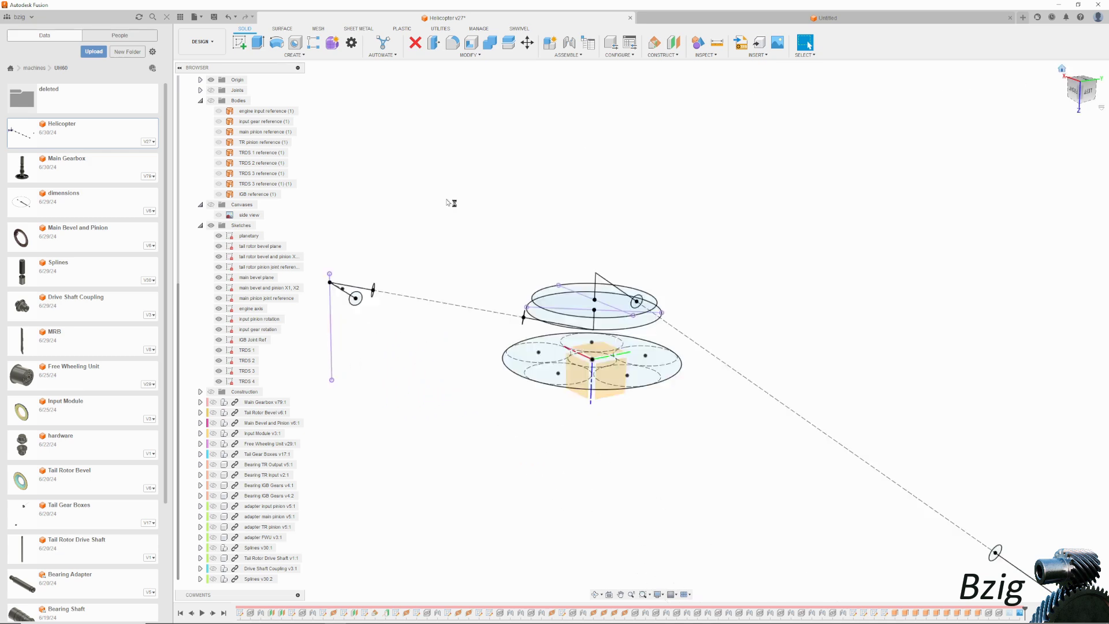
pyautogui.scroll(3, 252, 273)
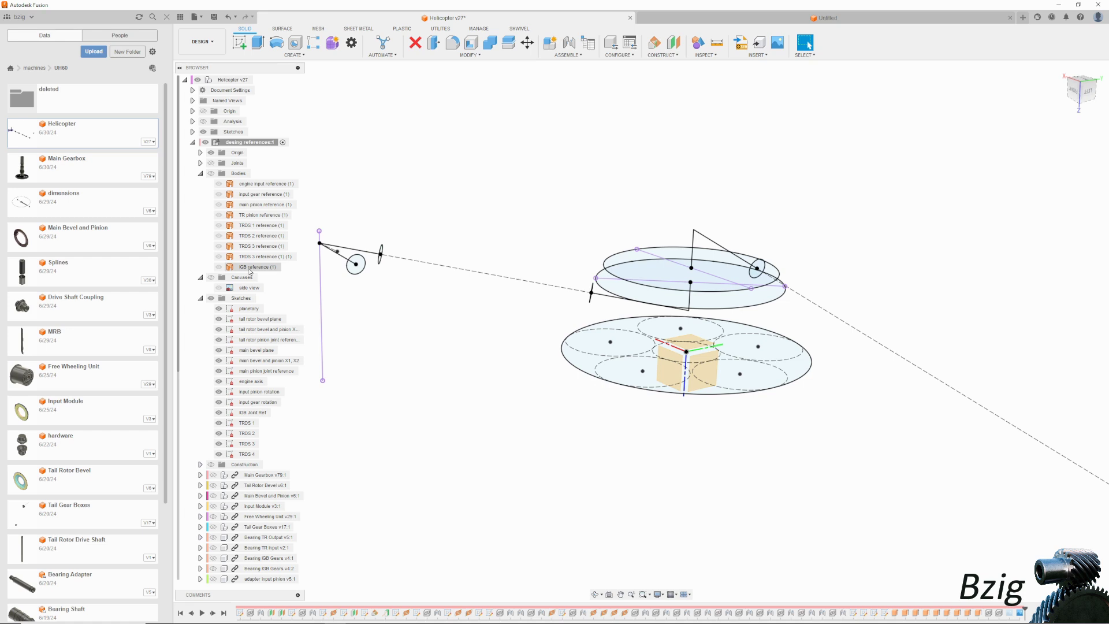
pyautogui.keyDown('shift'); pyautogui.moveTo(523, 386); pyautogui.dragTo(525, 386, button='middle'); pyautogui.keyUp('shift')
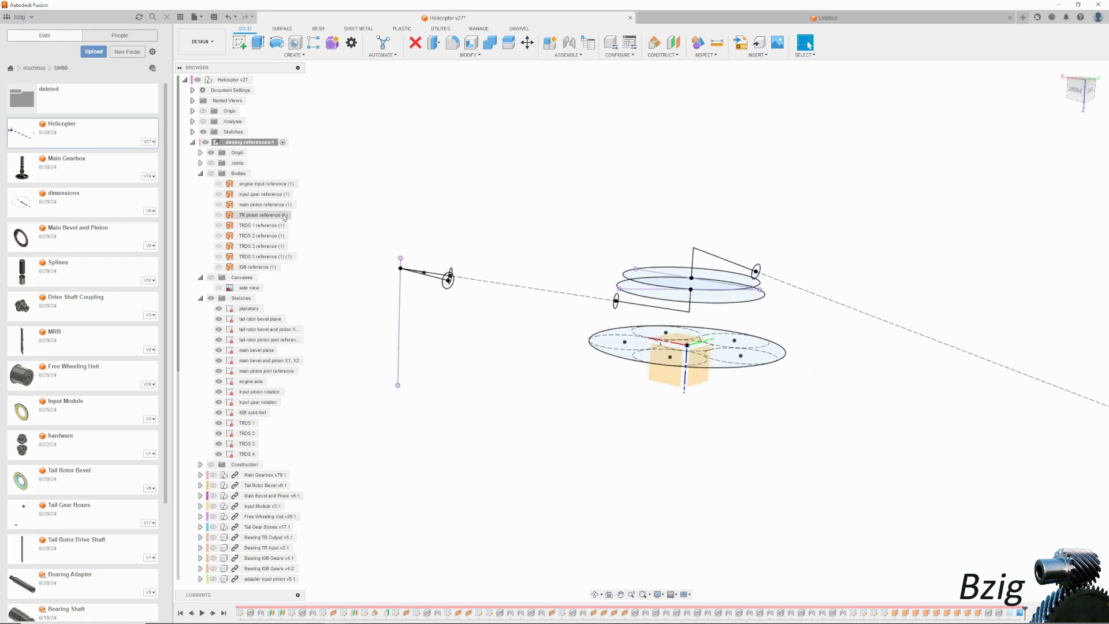
pyautogui.click(211, 173)
pyautogui.scroll(3, 493, 202)
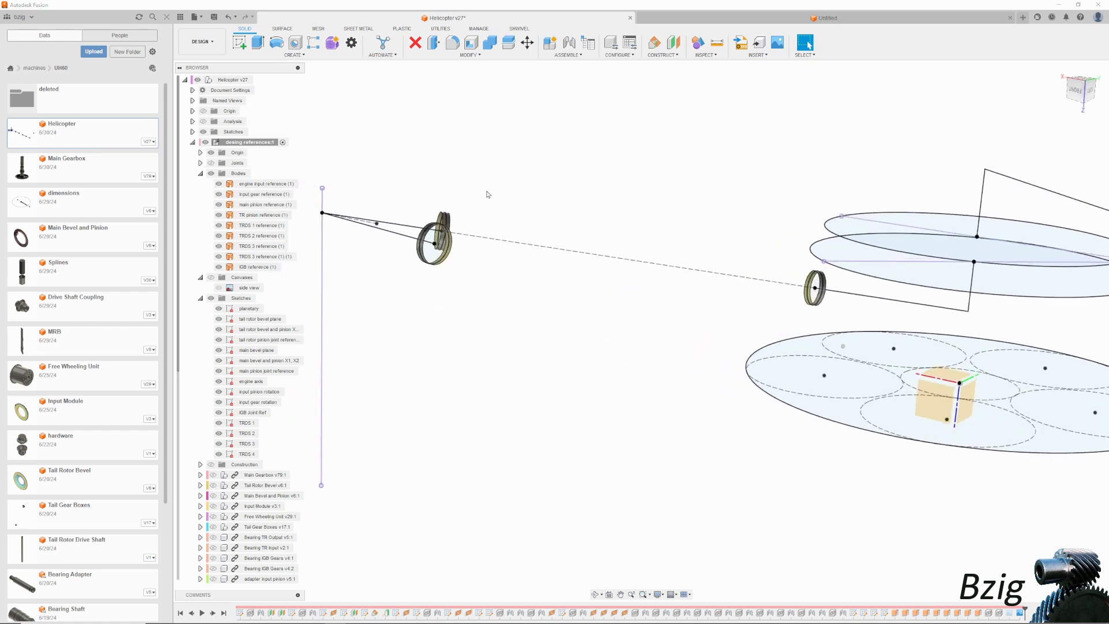
pyautogui.scroll(3, 485, 193)
pyautogui.keyDown('shift'); pyautogui.moveTo(647, 161); pyautogui.dragTo(800, 254, button='middle'); pyautogui.keyUp('shift')
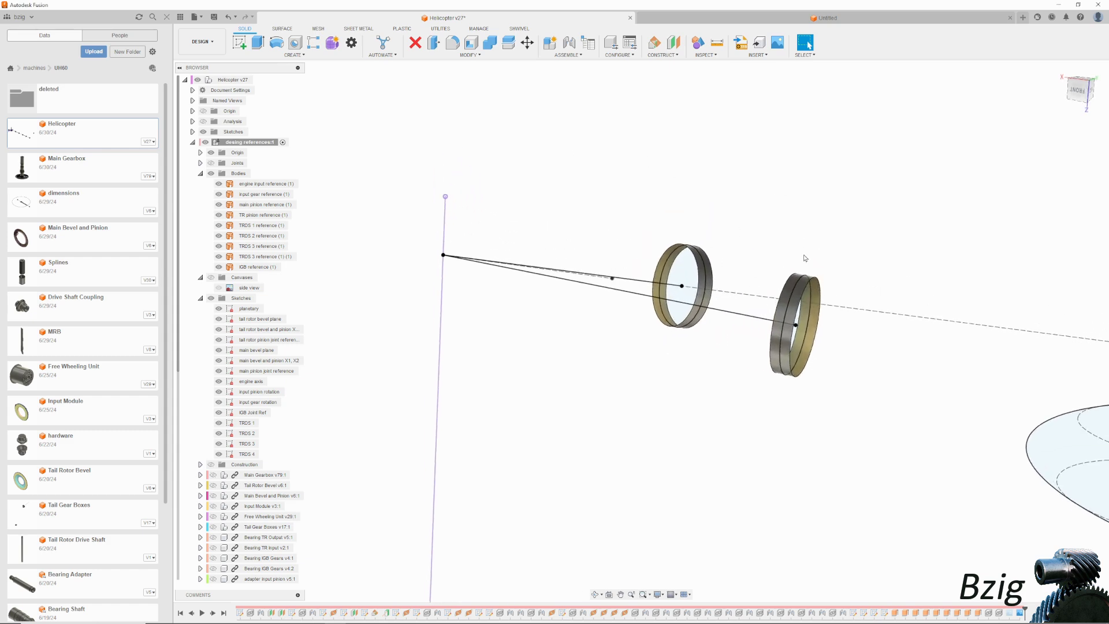
pyautogui.scroll(-3, 782, 209)
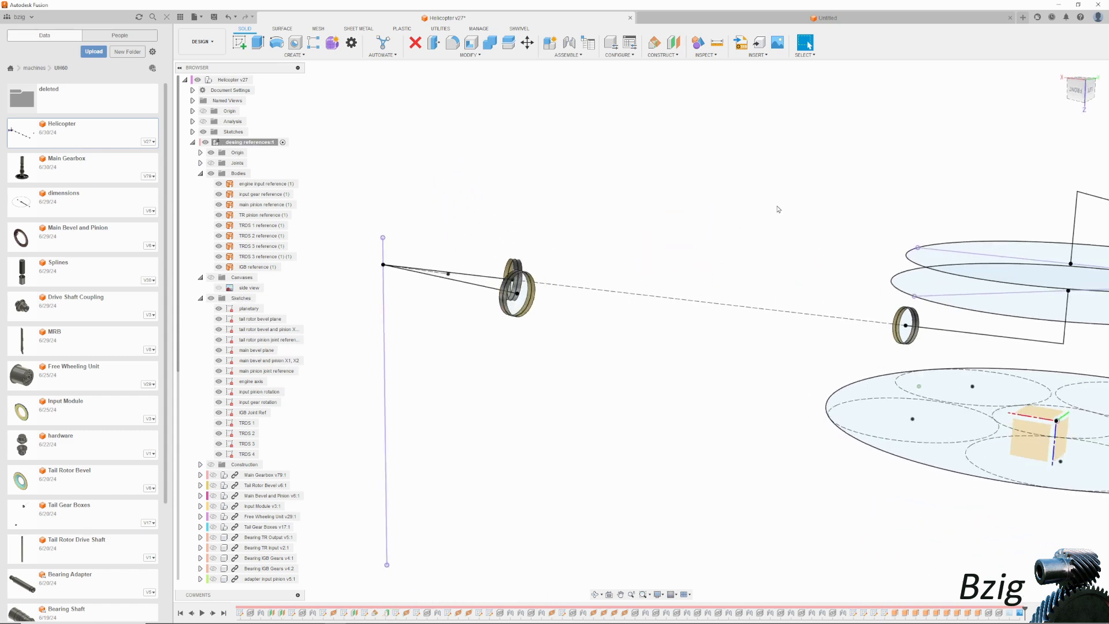
pyautogui.keyDown('shift'); pyautogui.moveTo(775, 208); pyautogui.dragTo(714, 201, button='middle'); pyautogui.keyUp('shift')
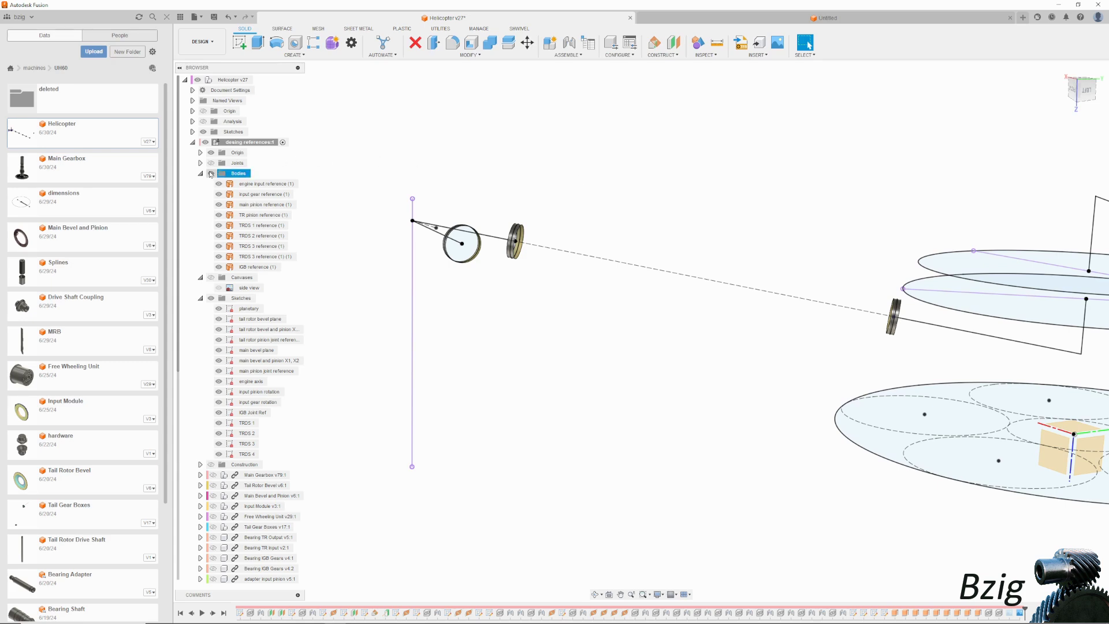
pyautogui.click(211, 174)
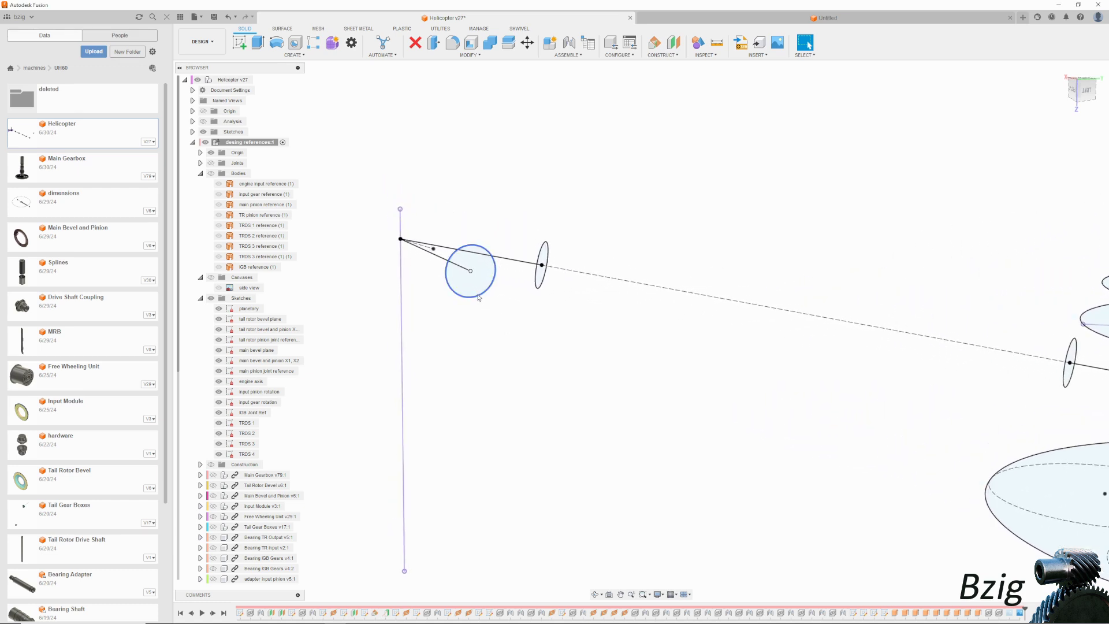
# Step: Inspect the input pinion, input gear, main pinion, tail rotor bevel, main bevel and planetary reference sketches
pyautogui.click(478, 297)
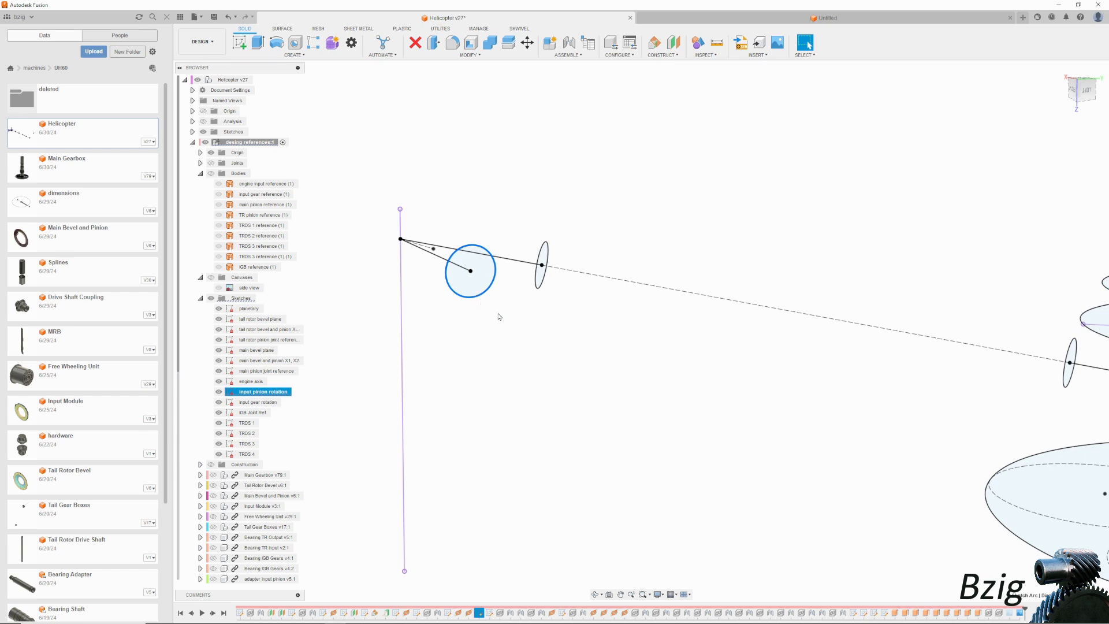
pyautogui.click(536, 283)
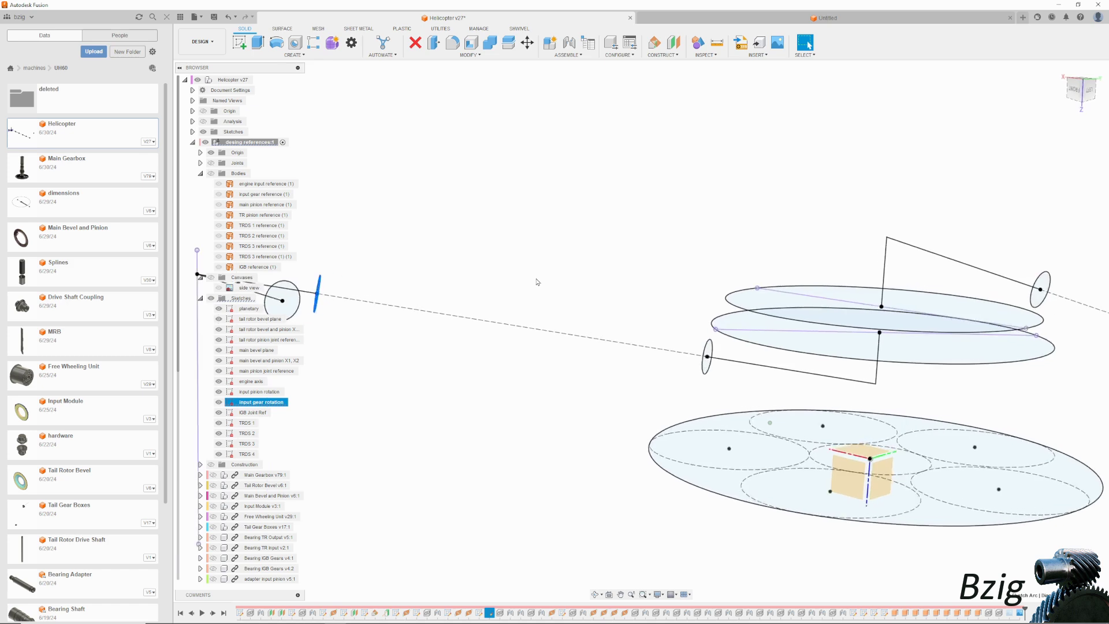
pyautogui.click(701, 360)
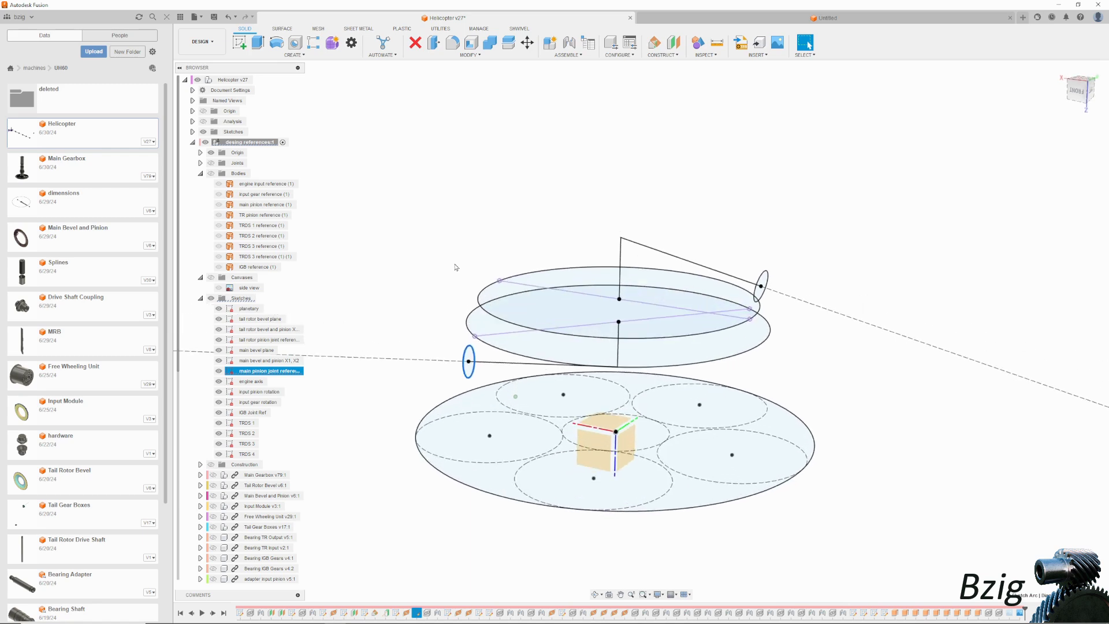
pyautogui.click(481, 295)
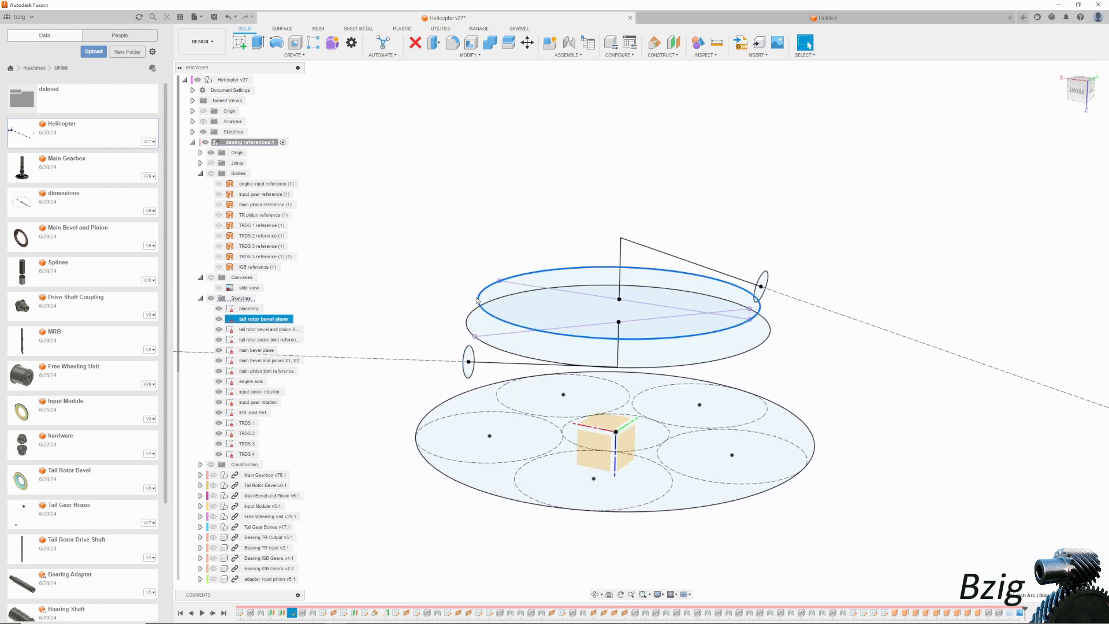
pyautogui.click(471, 318)
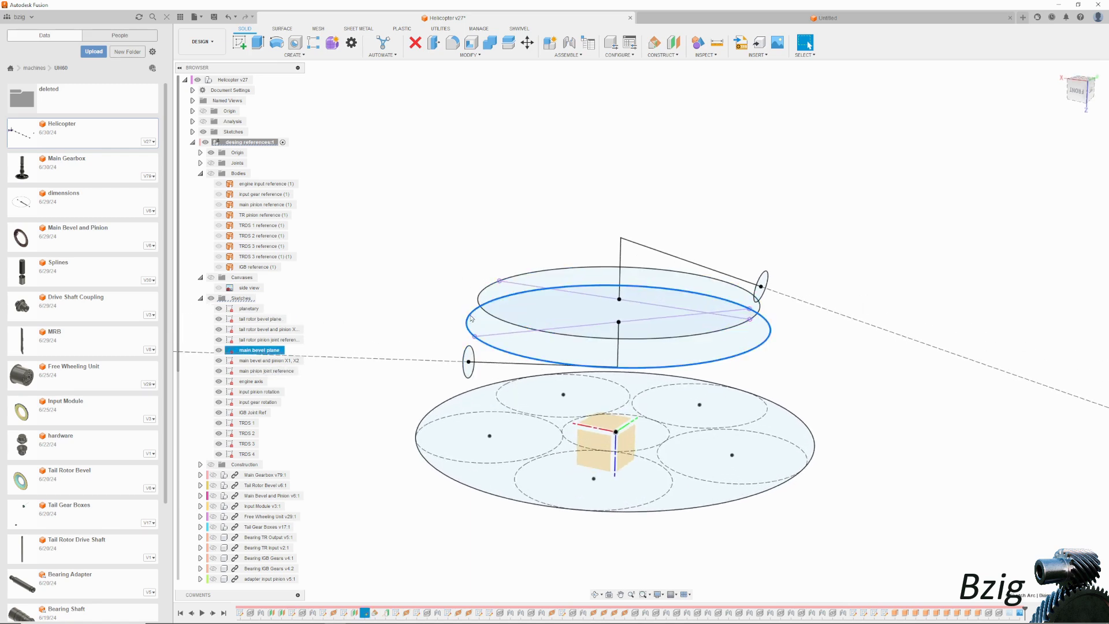
pyautogui.keyDown('shift'); pyautogui.moveTo(471, 318); pyautogui.dragTo(500, 364, button='middle'); pyautogui.keyUp('shift')
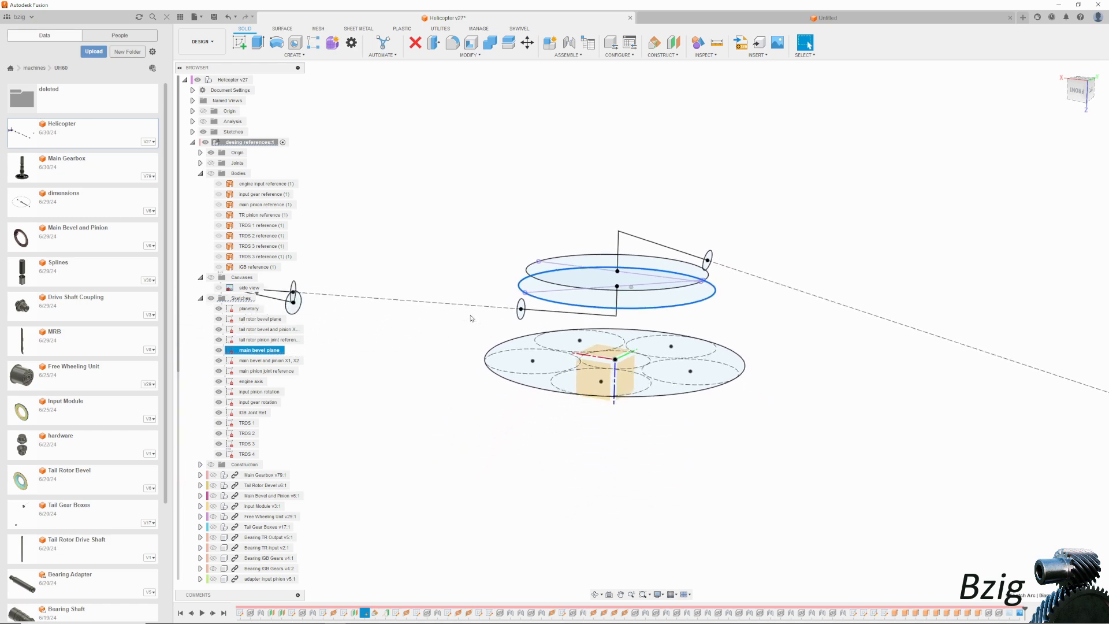
pyautogui.click(501, 364)
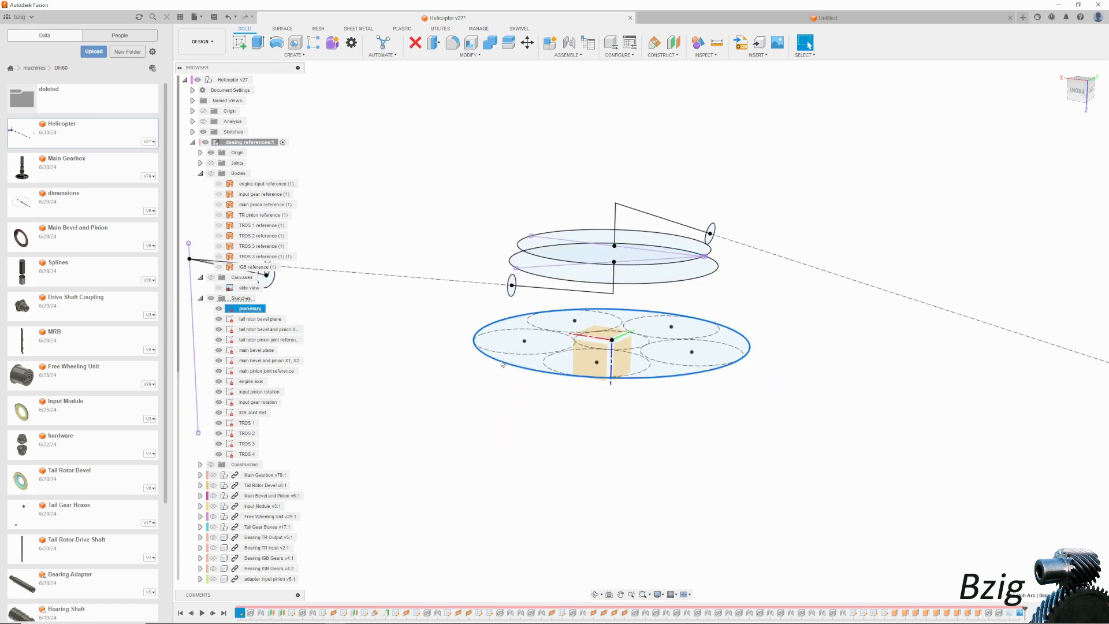
pyautogui.keyDown('shift'); pyautogui.moveTo(502, 364); pyautogui.dragTo(502, 363, button='middle'); pyautogui.keyUp('shift')
# Step: Select the tail rotor pinion joint sketch and fit all reference sketches in view
pyautogui.click(824, 176)
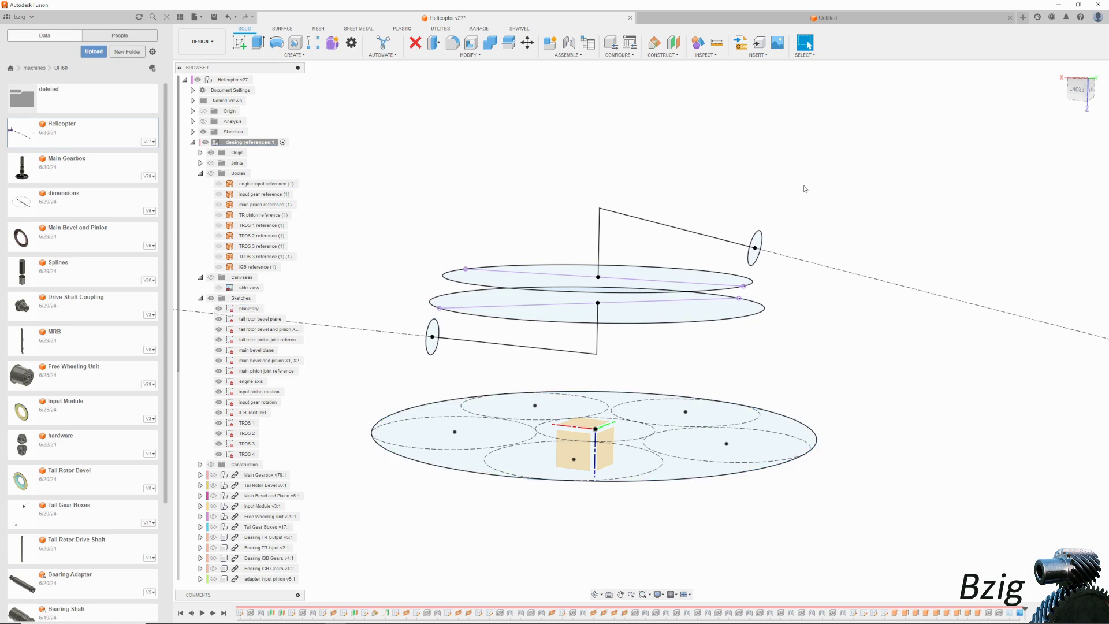
pyautogui.click(763, 237)
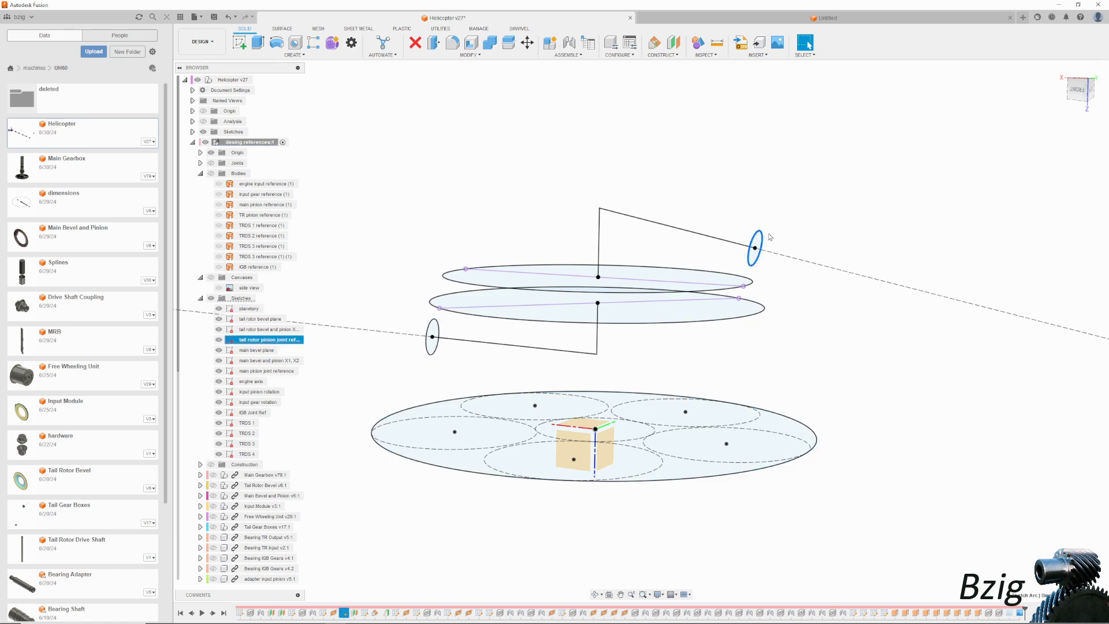
pyautogui.press('F6')
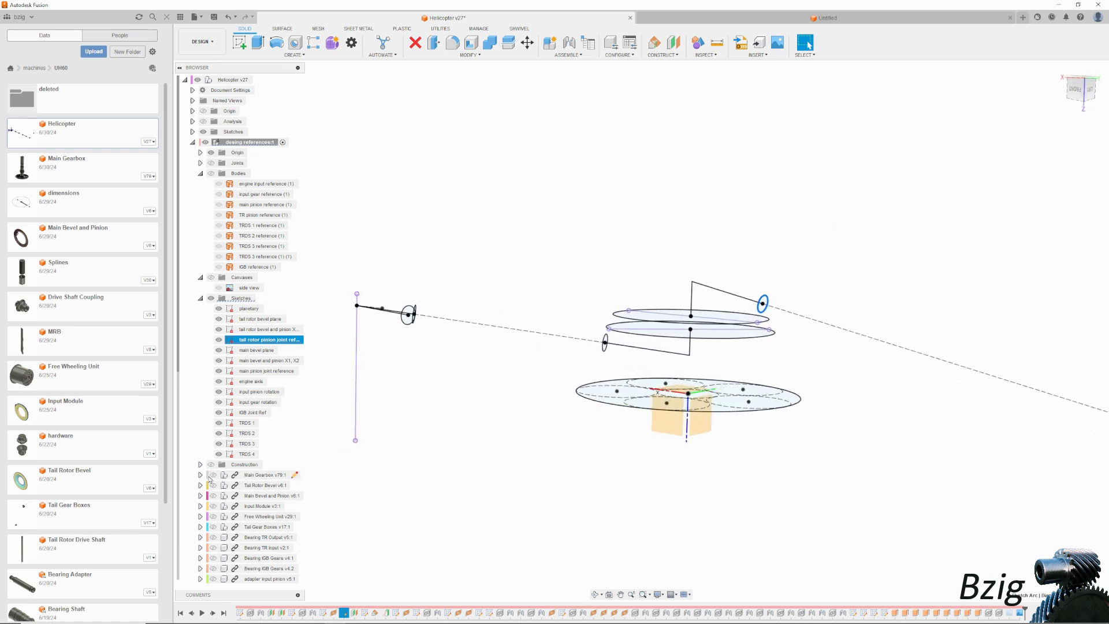
pyautogui.click(213, 475)
pyautogui.click(213, 485)
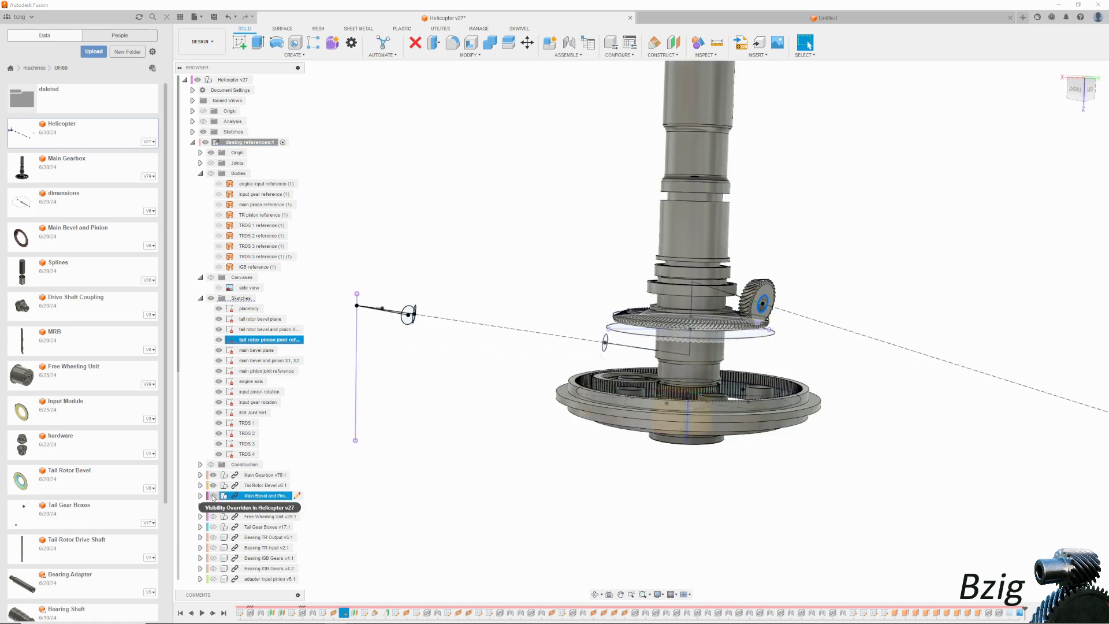
pyautogui.keyDown('shift'); pyautogui.moveTo(347, 491); pyautogui.dragTo(549, 483, button='middle'); pyautogui.keyUp('shift')
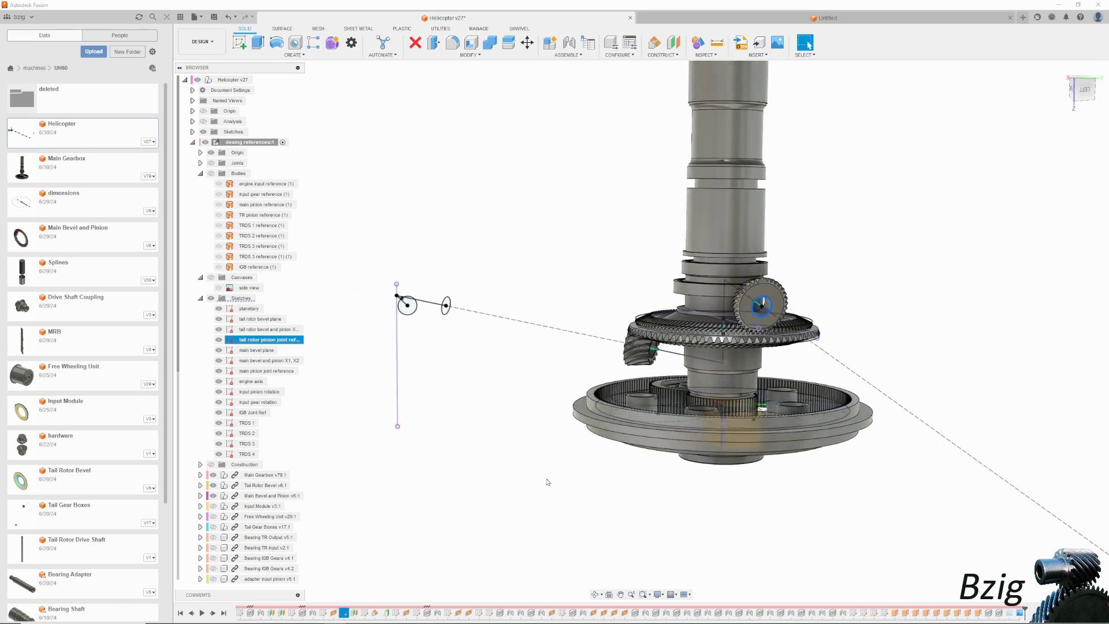
pyautogui.click(213, 475)
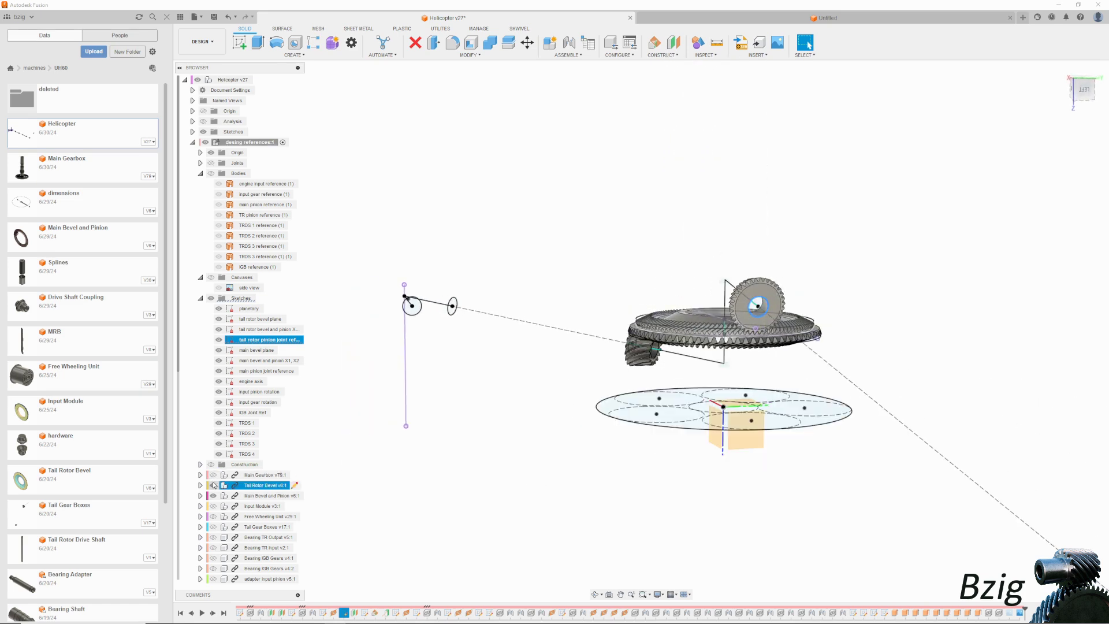
pyautogui.click(213, 496)
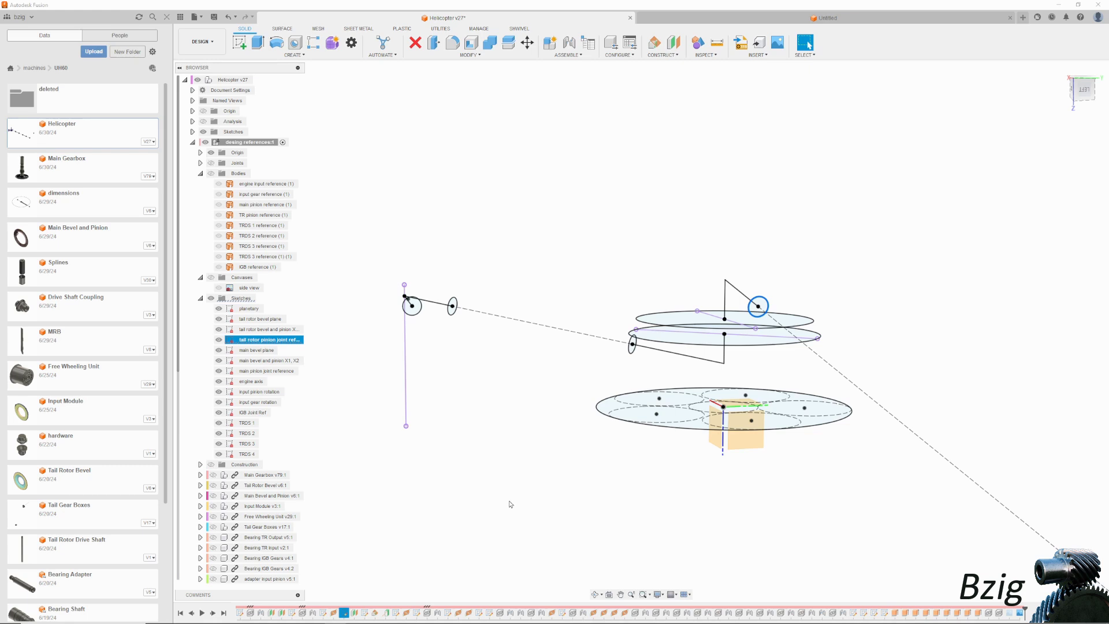
pyautogui.keyDown('shift'); pyautogui.moveTo(510, 503); pyautogui.dragTo(508, 501, button='middle'); pyautogui.keyUp('shift')
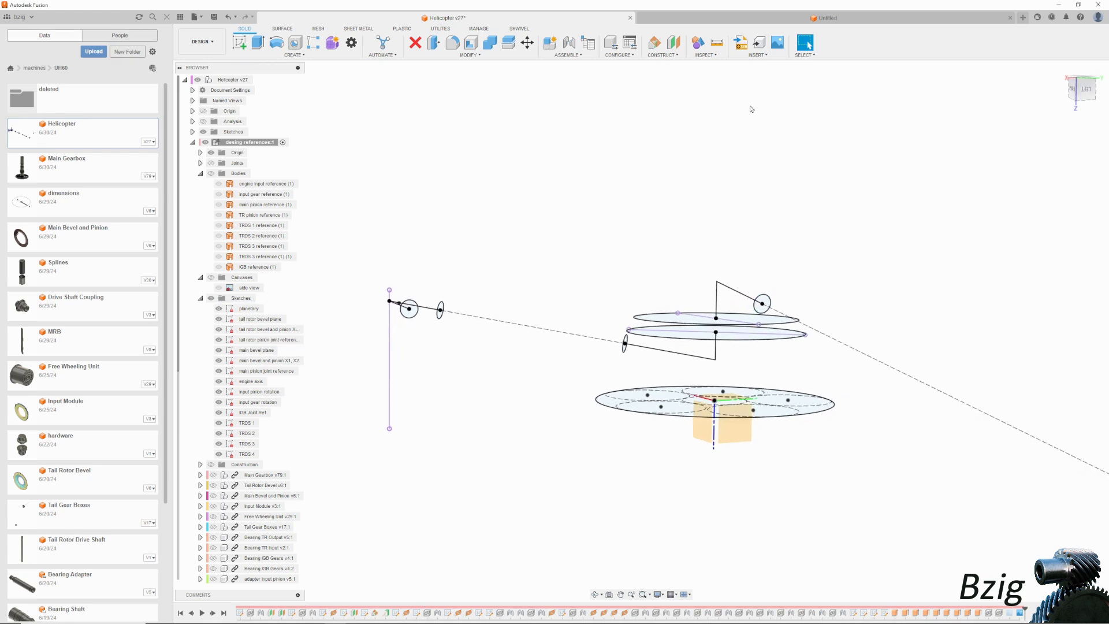
pyautogui.click(1062, 68)
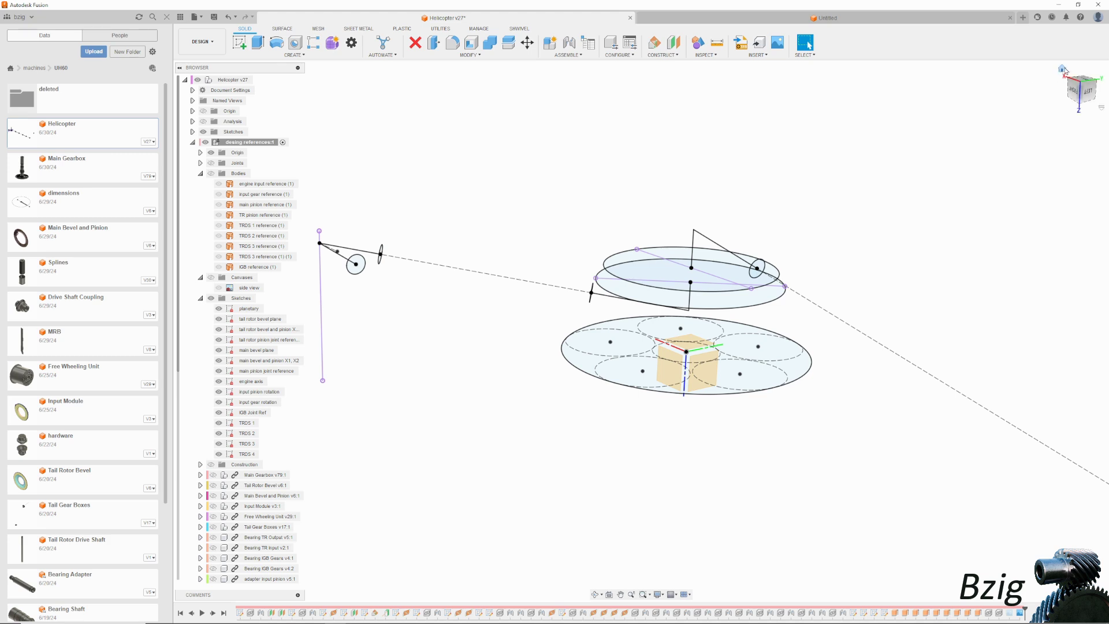
# Step: Save the current framing as Home at Fixed Distance, then test other ViewCube orientations
pyautogui.rightClick(1066, 71)
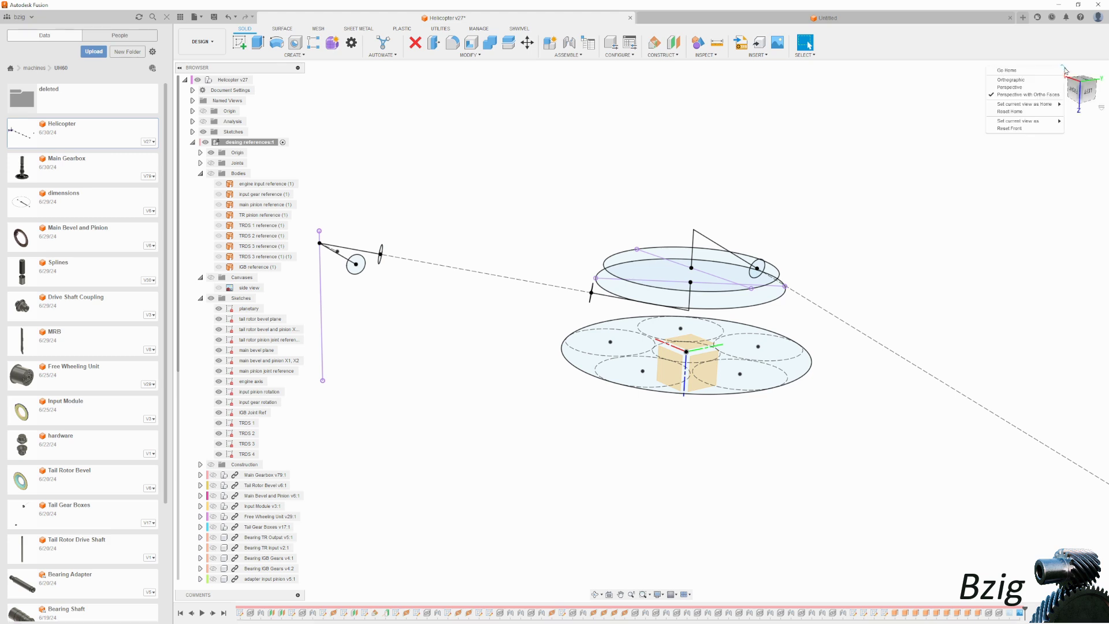
pyautogui.moveTo(1024, 104)
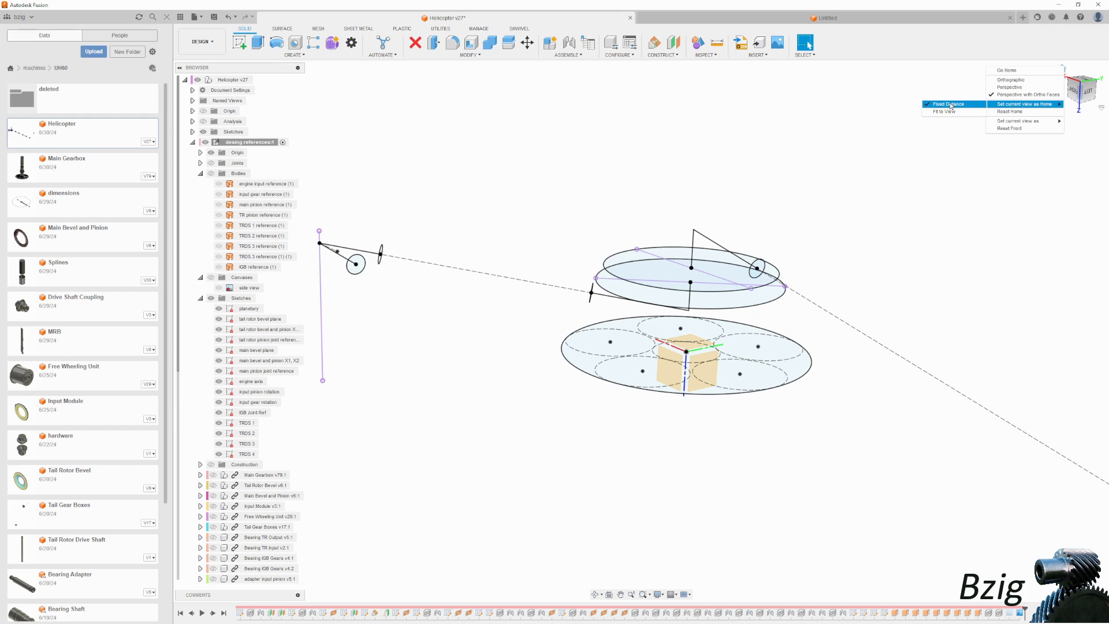
pyautogui.click(950, 106)
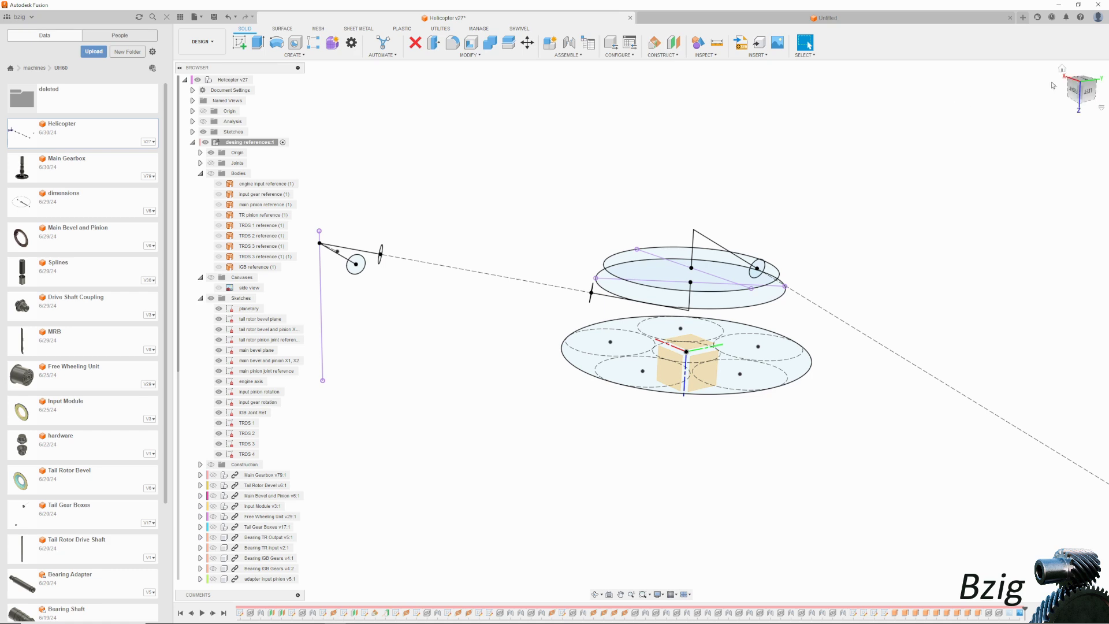
pyautogui.click(1062, 68)
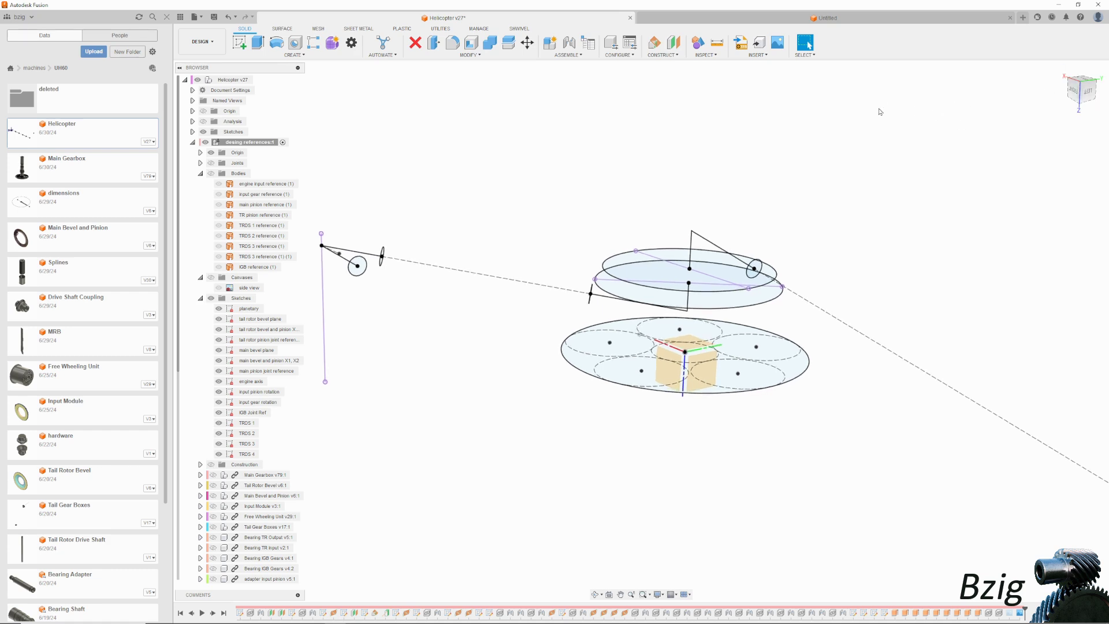
pyautogui.click(1074, 68)
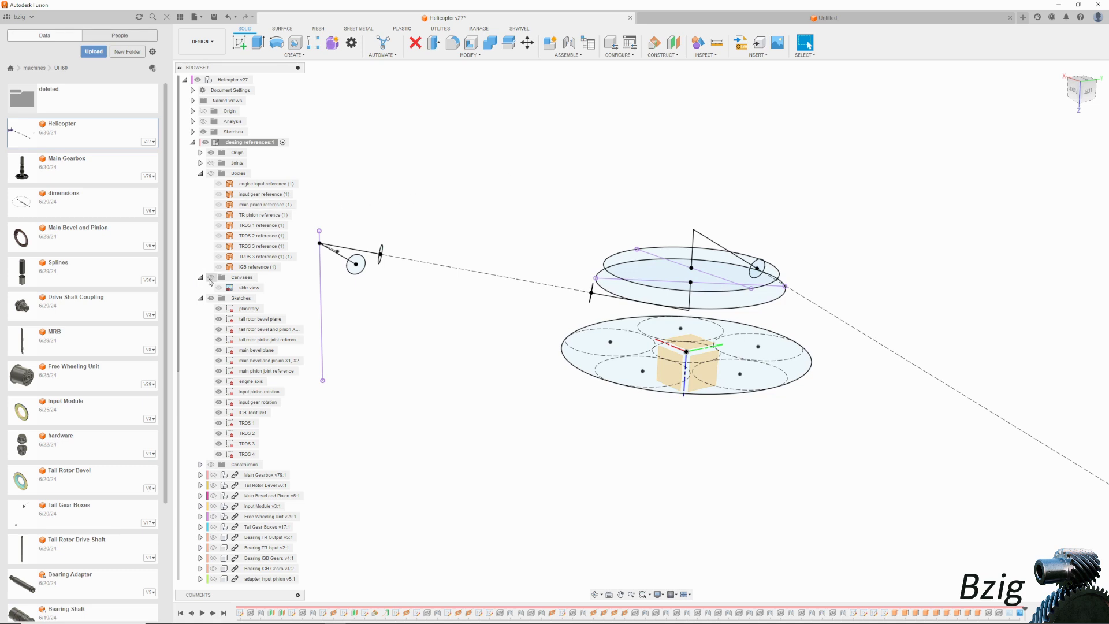
# Step: Show the side view photo canvas around the rotor reference sketches
pyautogui.click(758, 55)
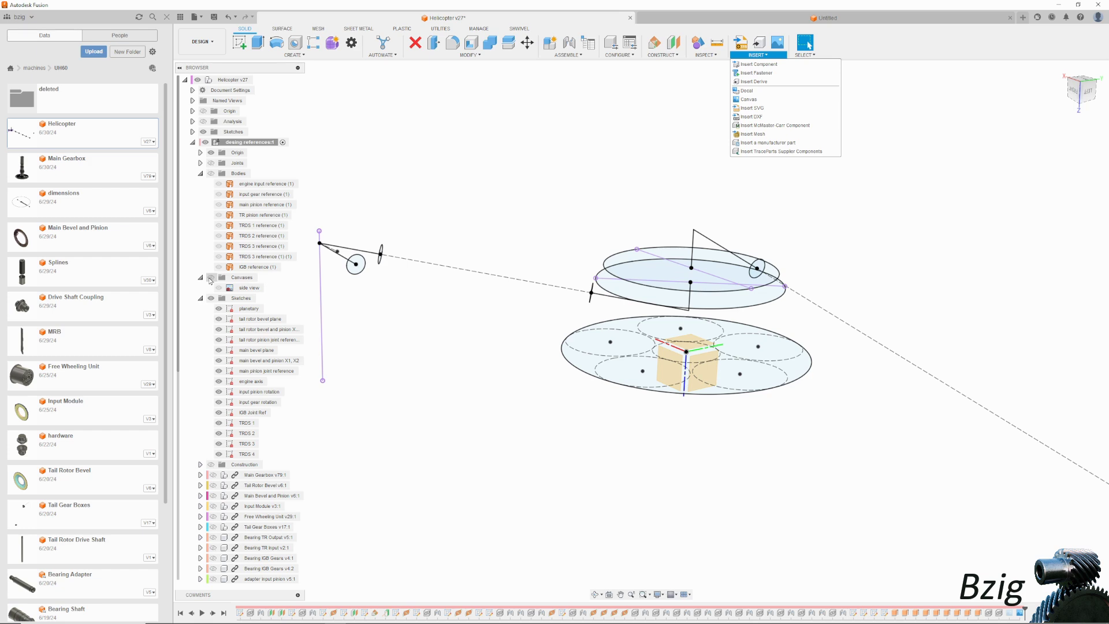
pyautogui.click(427, 371)
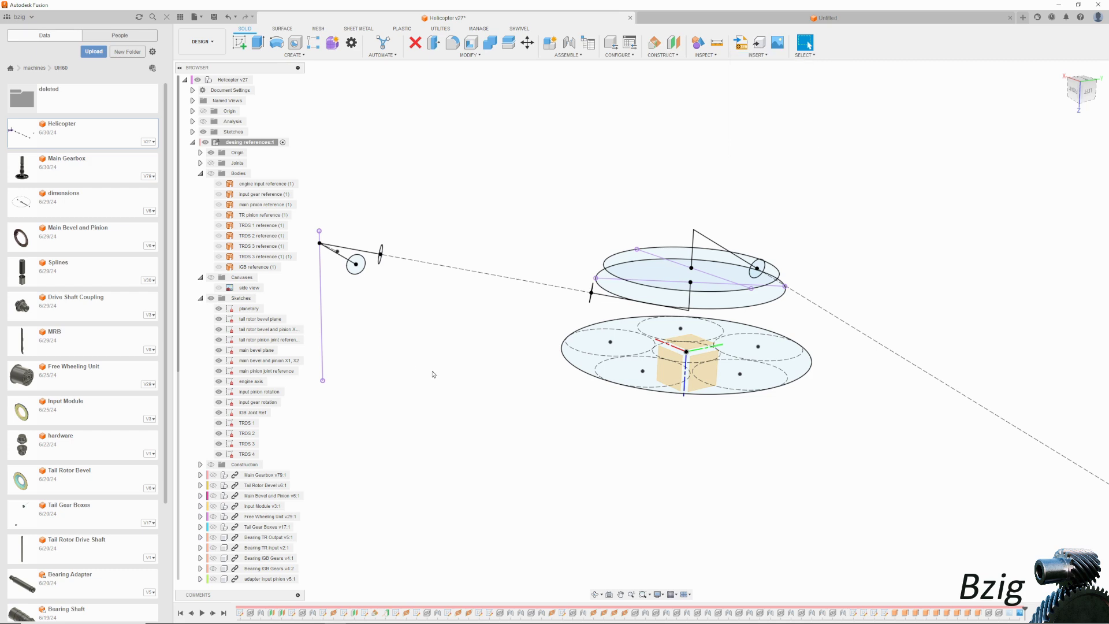
pyautogui.keyDown('shift'); pyautogui.moveTo(433, 375); pyautogui.dragTo(308, 327, button='middle'); pyautogui.keyUp('shift')
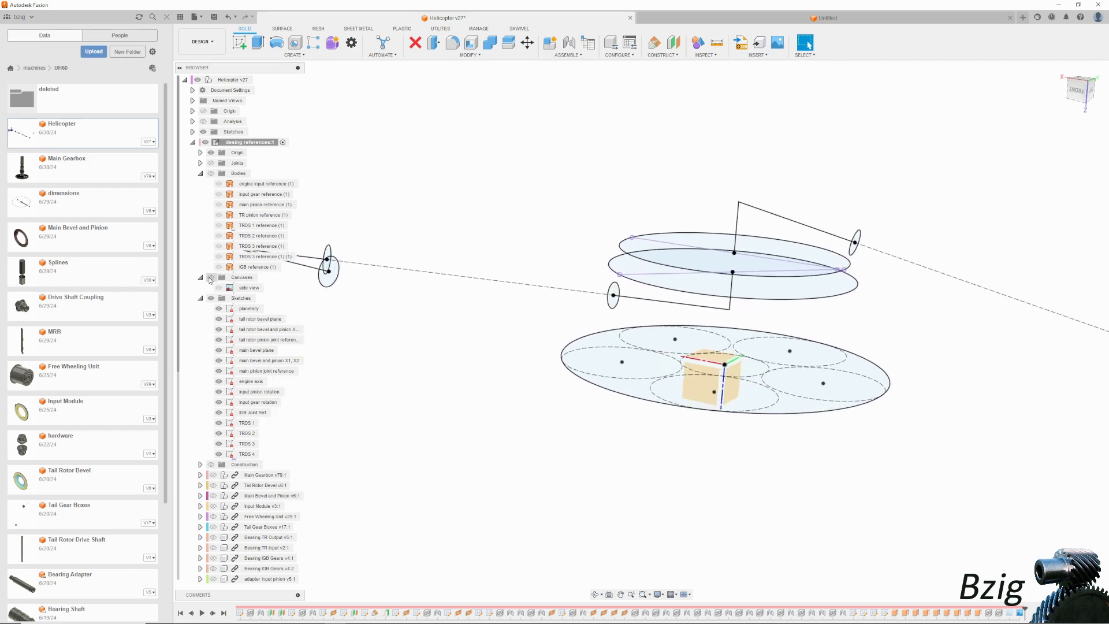
pyautogui.click(211, 280)
pyautogui.scroll(-5, 575, 349)
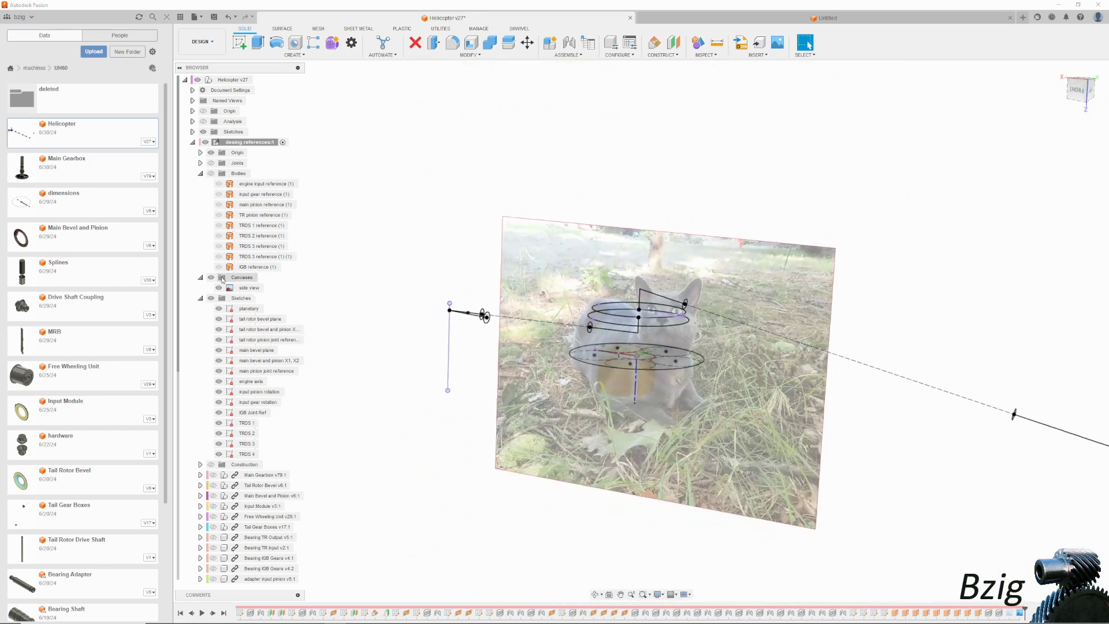
# Step: Start a new sketch on the front plane and begin a line over the canvas photo
pyautogui.click(239, 43)
pyautogui.click(618, 384)
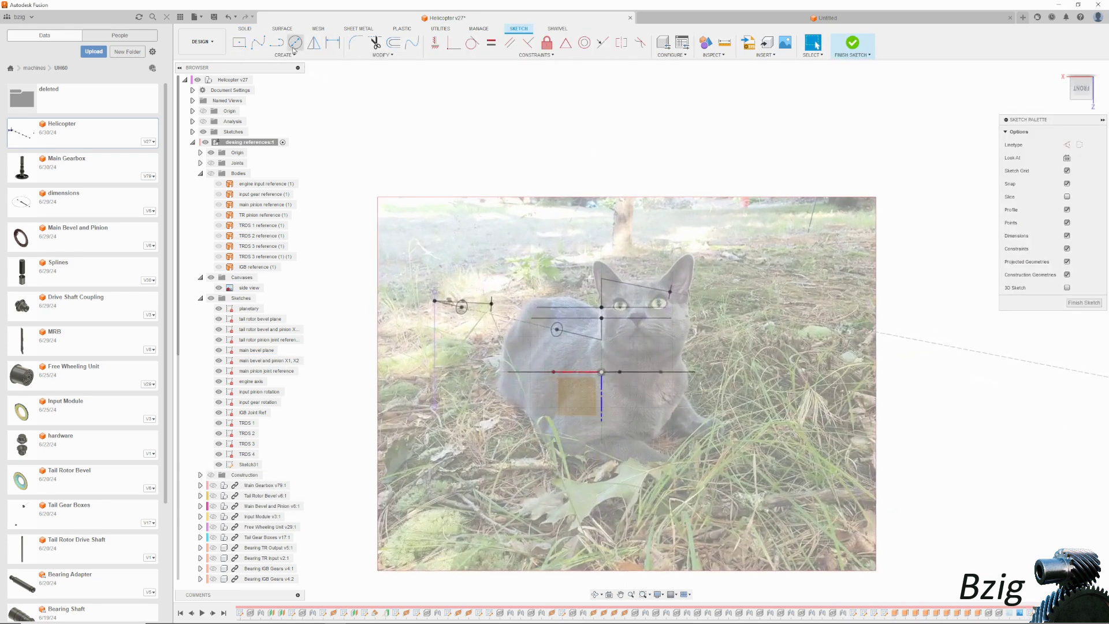
pyautogui.press('l')
pyautogui.click(602, 289)
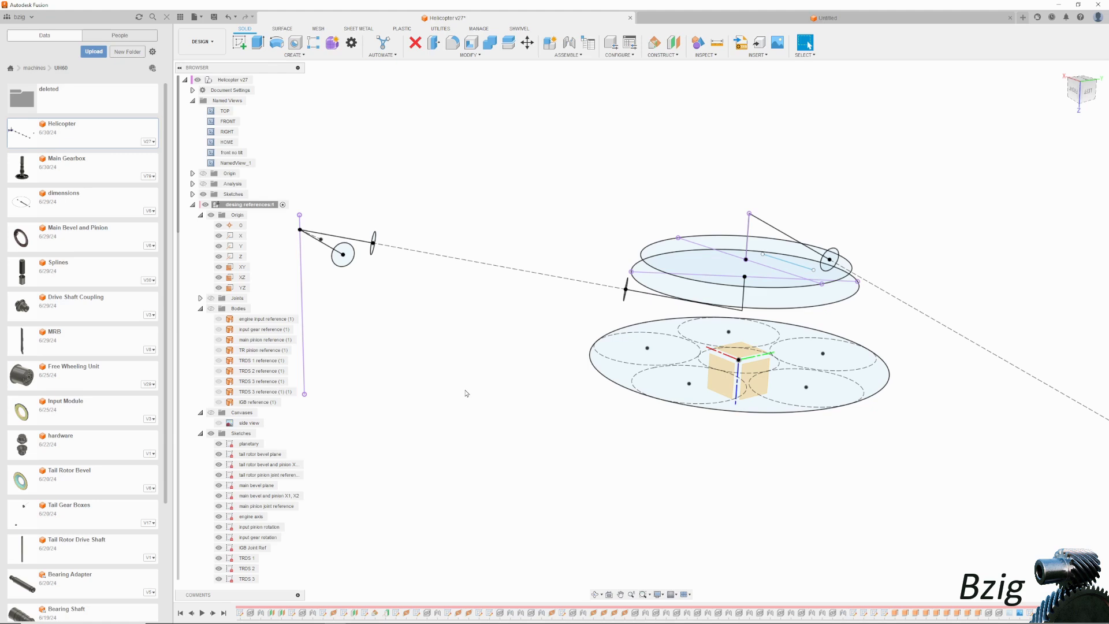
# Step: Switch between the 'front no tilt' and NamedView_1 saved views
pyautogui.doubleClick(229, 154)
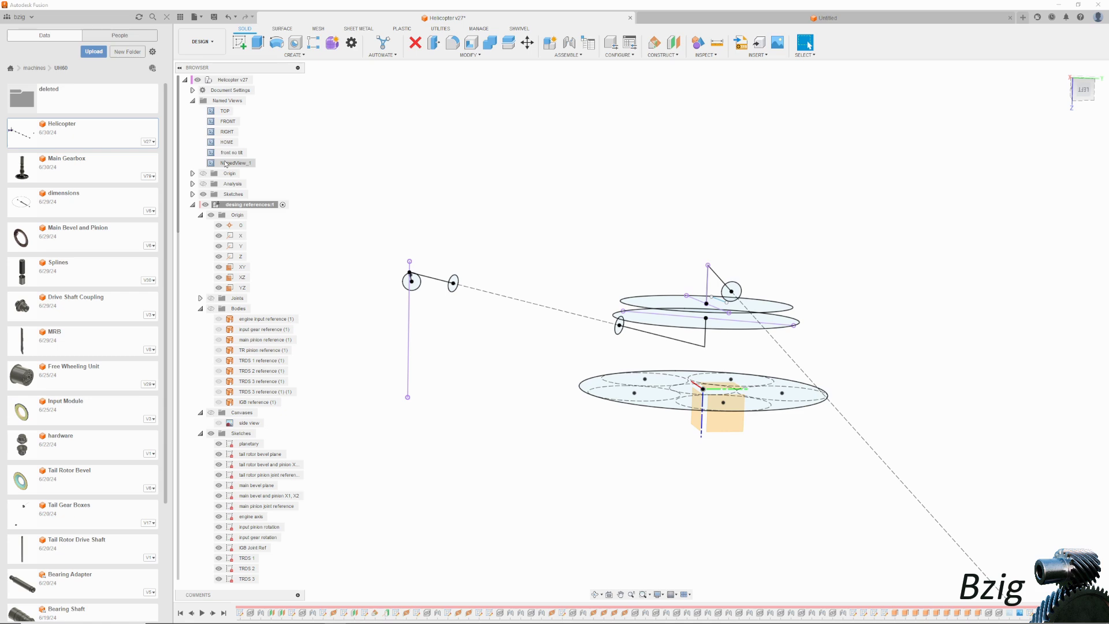
pyautogui.doubleClick(226, 164)
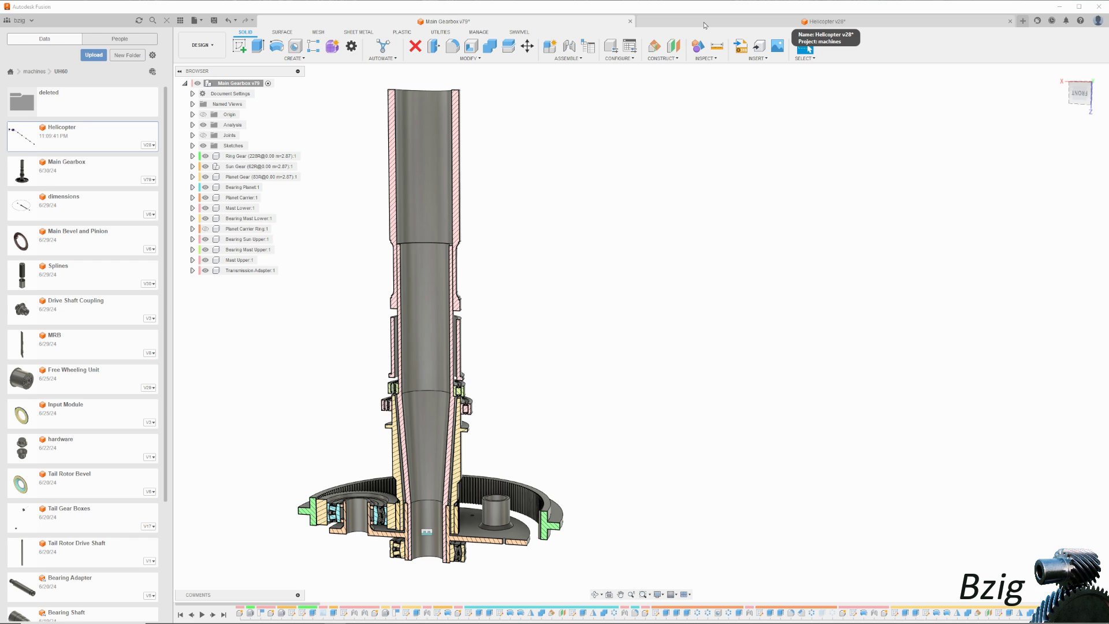
# Step: Make Main Gearbox v79:1 visible in the Helicopter v28 assembly
pyautogui.click(704, 25)
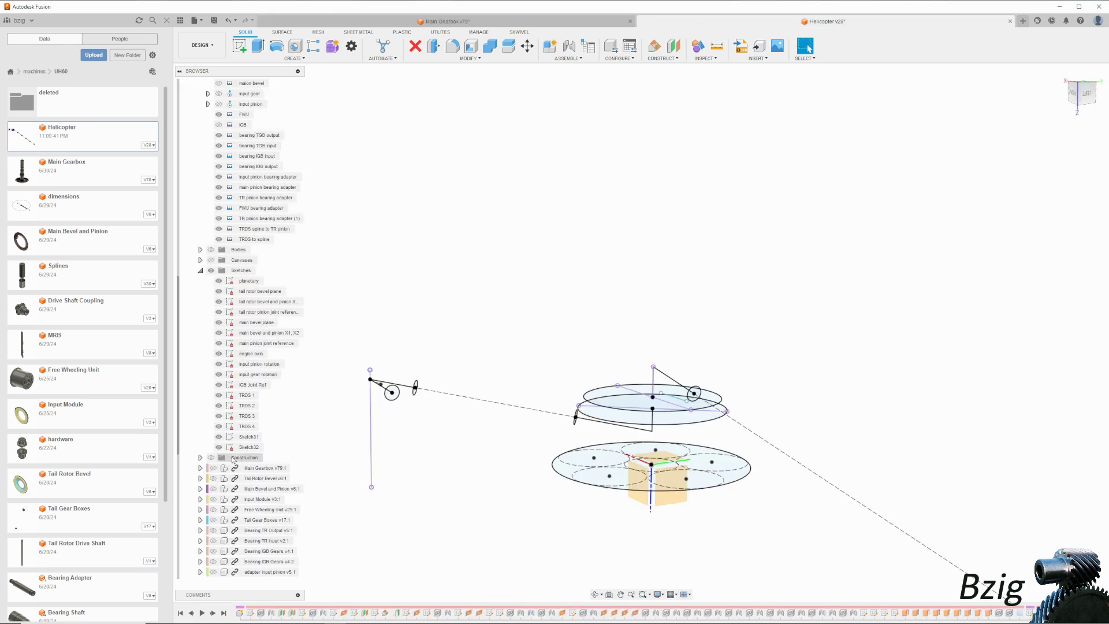
pyautogui.click(213, 469)
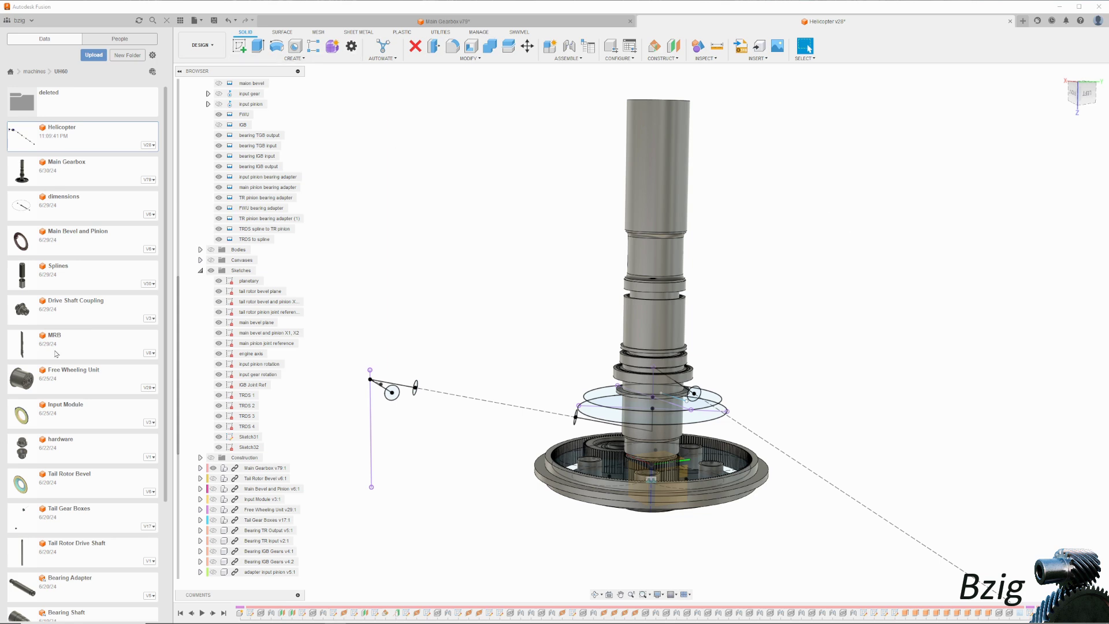
# Step: Play the Blender gearbox animation and scrub the timeline toward frame 571
pyautogui.press('space')
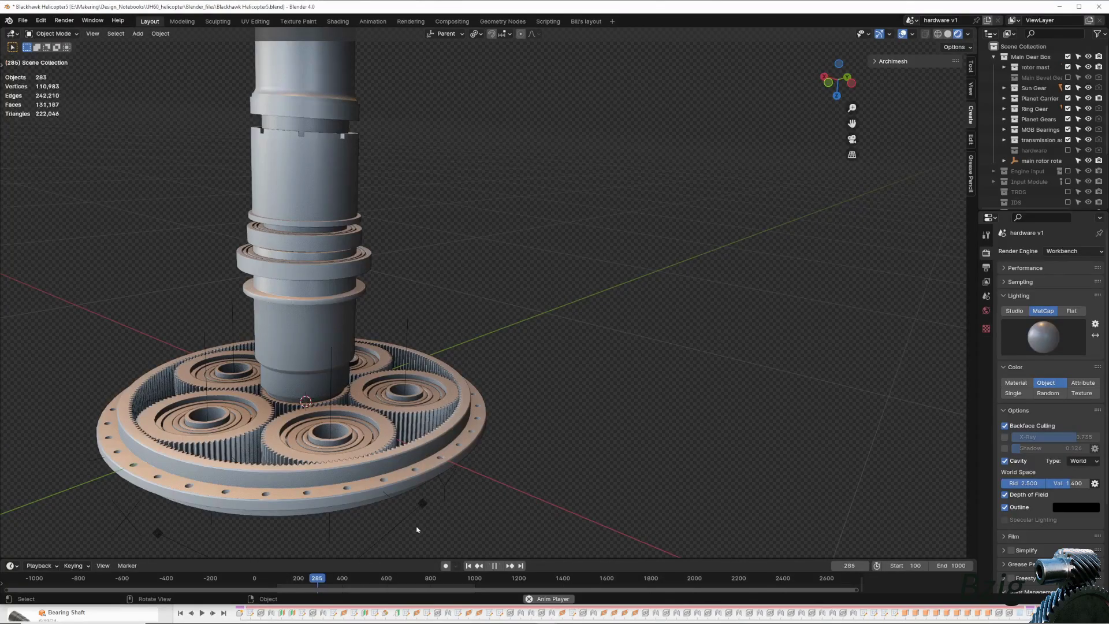
pyautogui.moveTo(325, 585); pyautogui.dragTo(515, 576)
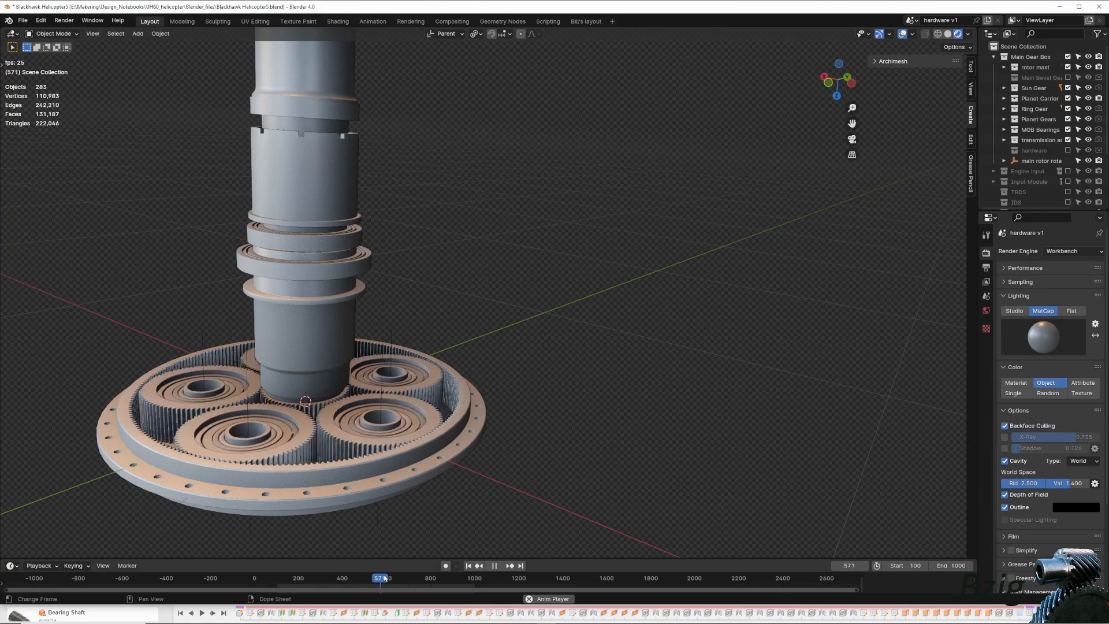